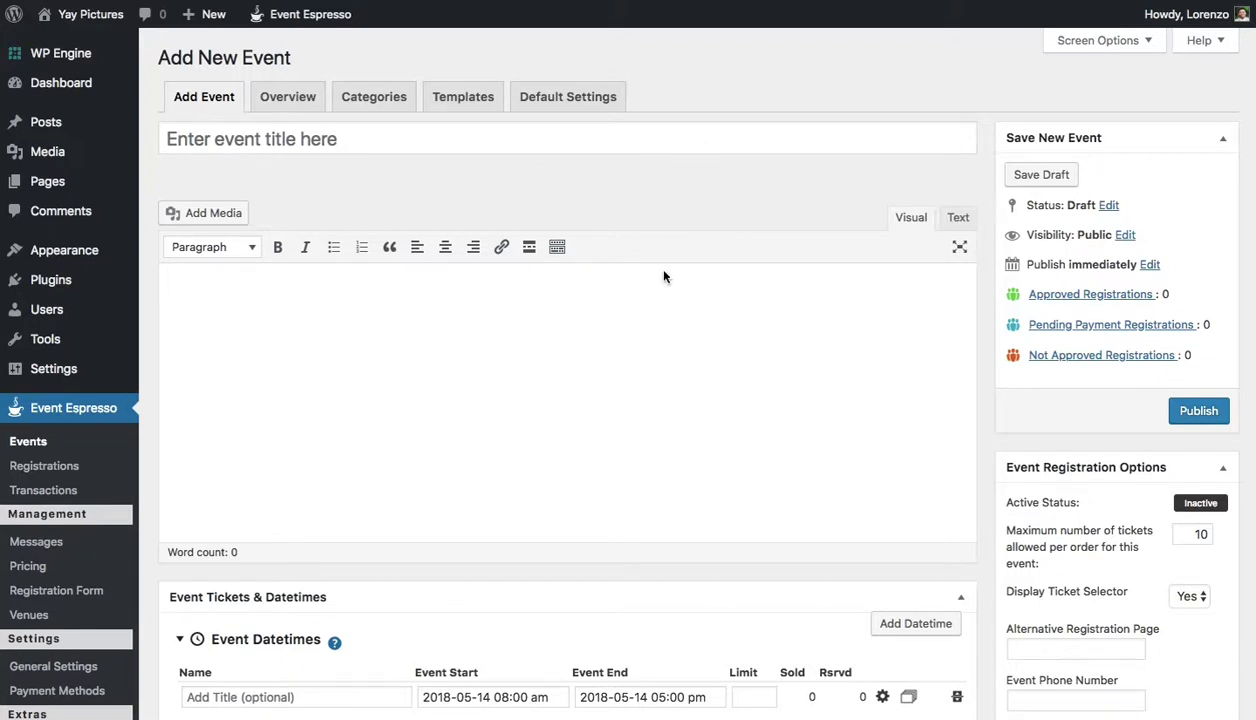
click(628, 308)
text(Course details  - A six week puppy training course.  Dates  - June 2 from 11am to 12pm - June 9 from 11am to 12pm - June 16 from 11am to 12pm - June 23 from 11am to 12pm - June 30 from 11am to 12pm - July 7 from 11am to 12pm  Pricing  - The course registration will be $179.)
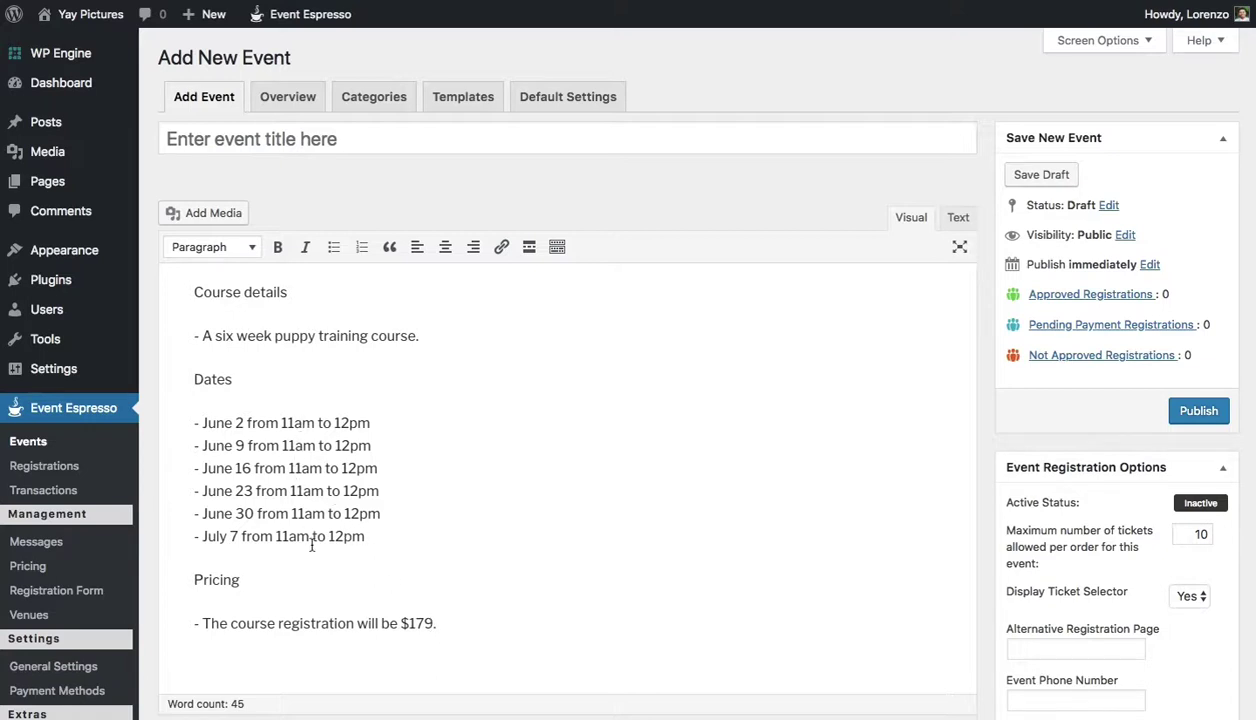
drag(440, 623, 193, 270)
key(BackSpace)
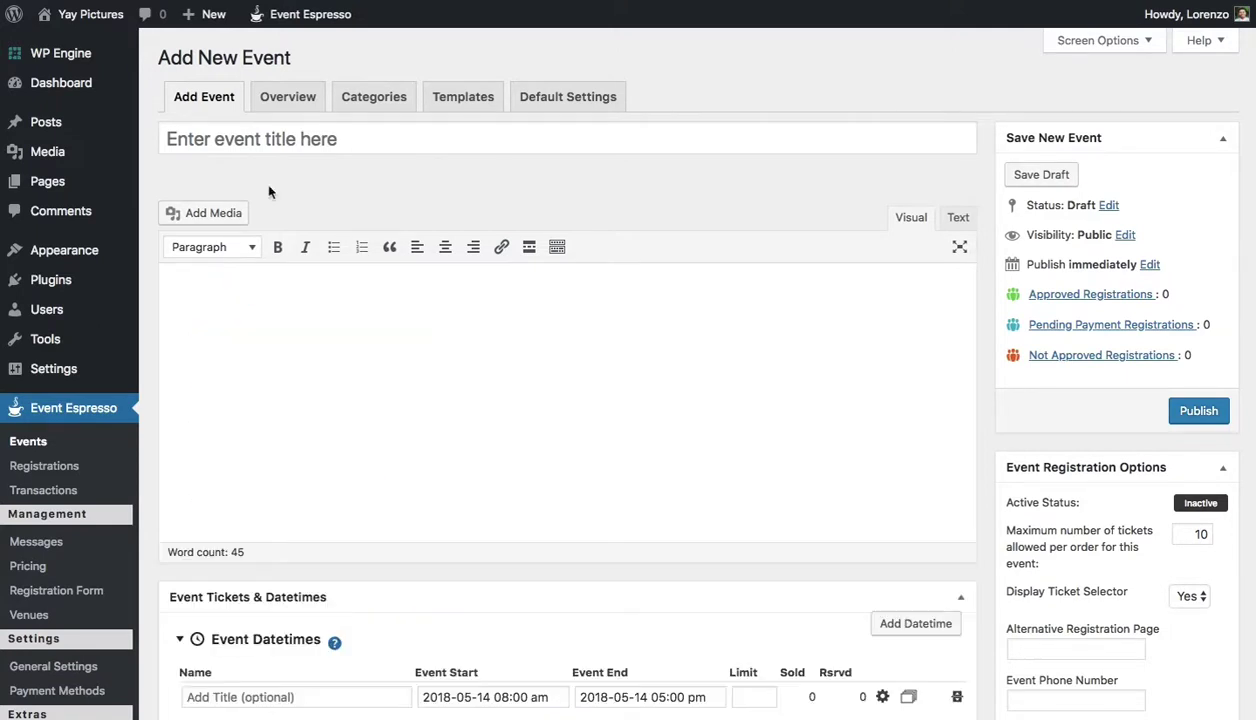
Title the new event "My training course".
click(300, 129)
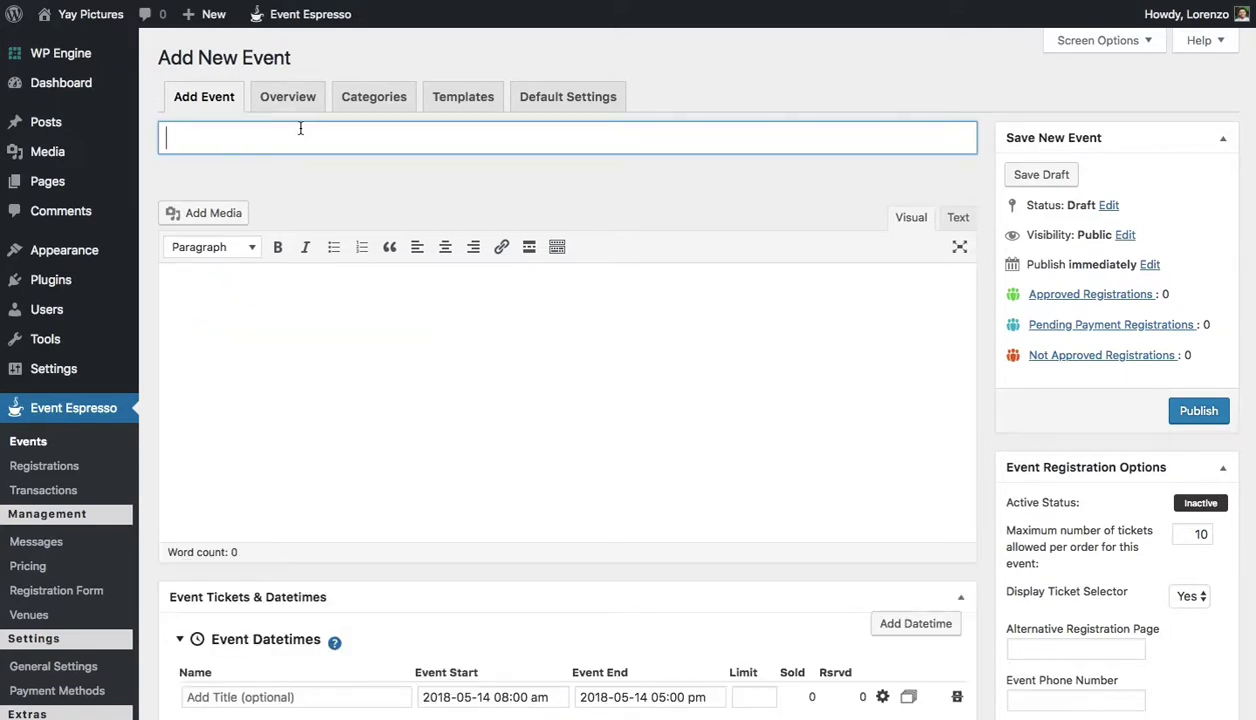
text(My training course)
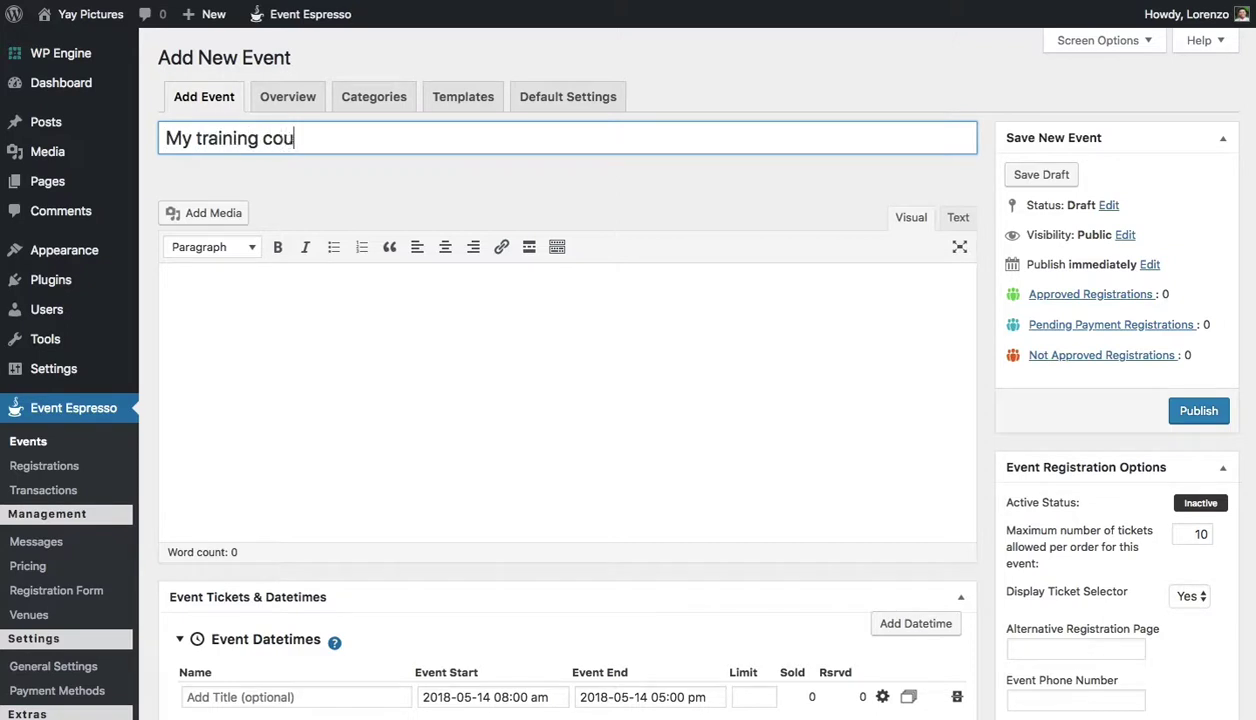
click(426, 354)
Set the event datetime to start on 2018-06-02 at 11:00 am and end the same day at 12:00 pm.
scroll(433, 272, down, 5)
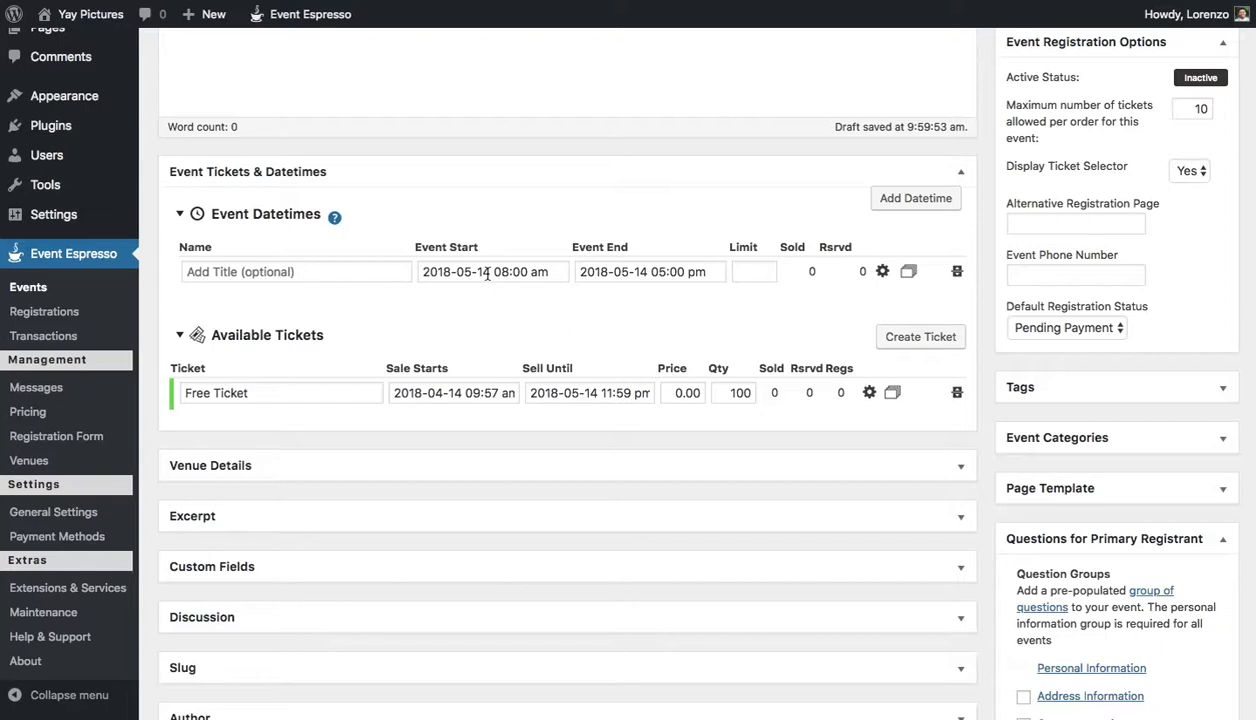
click(487, 274)
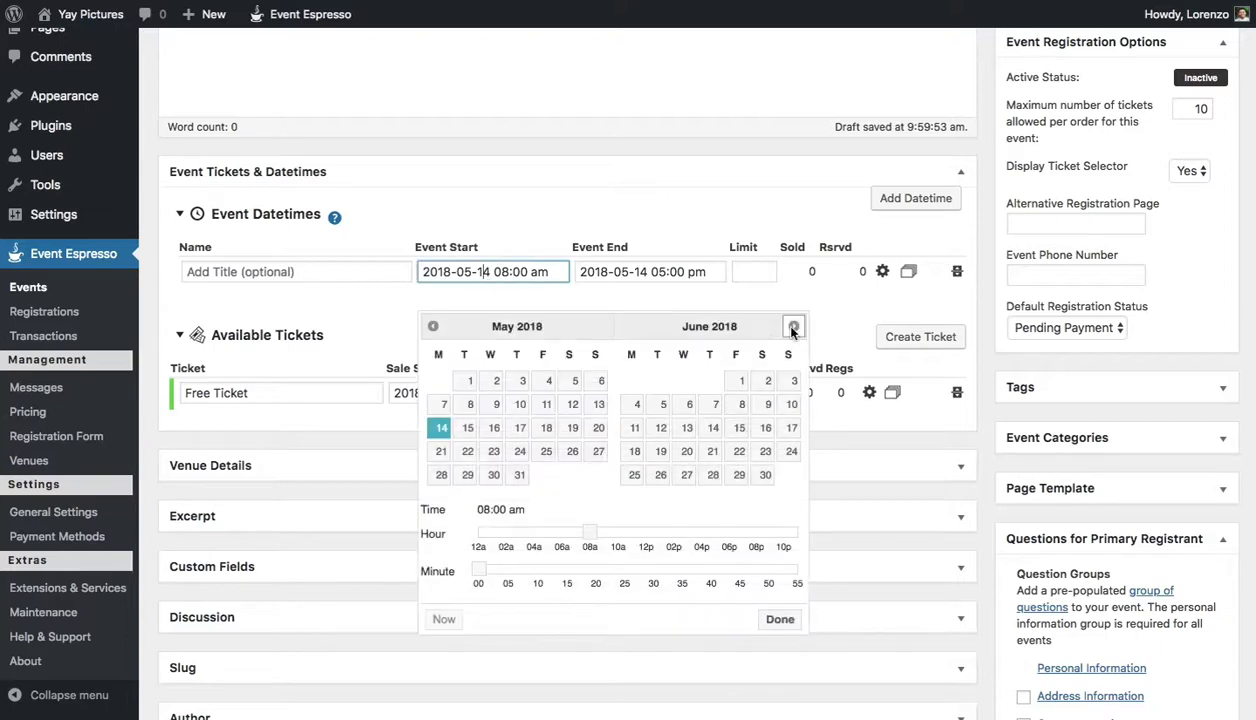
click(767, 383)
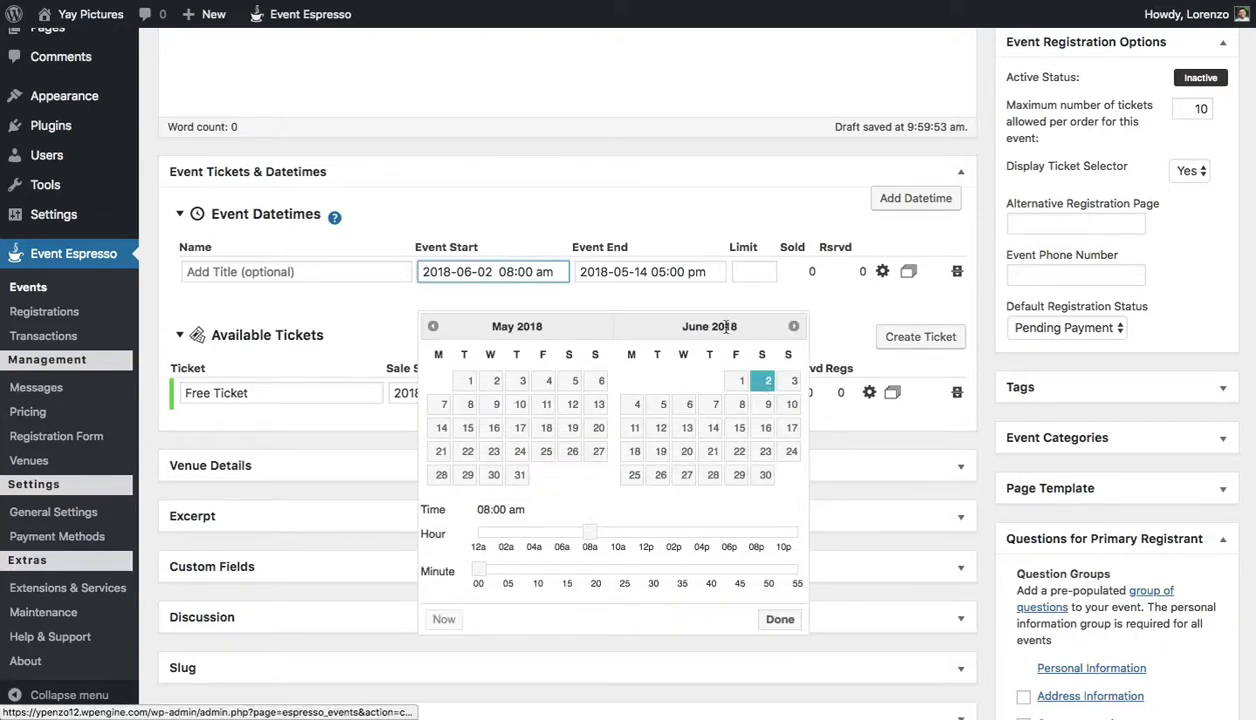
drag(591, 533, 631, 533)
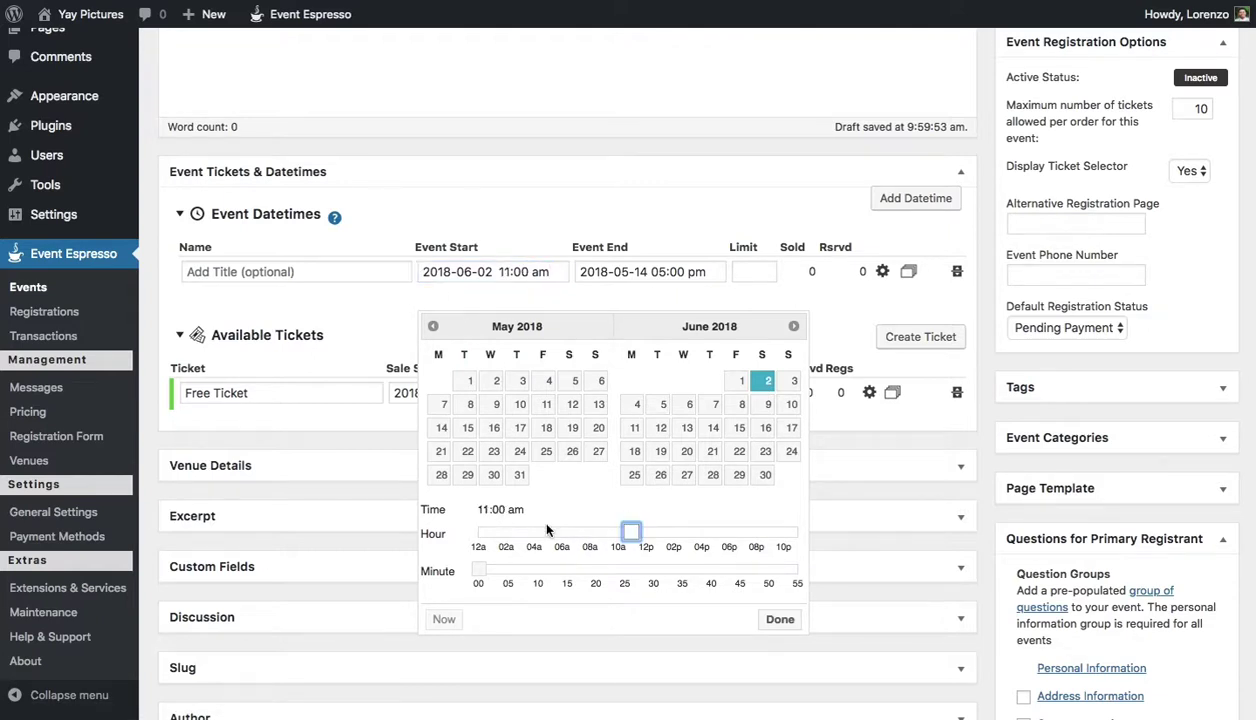
click(777, 619)
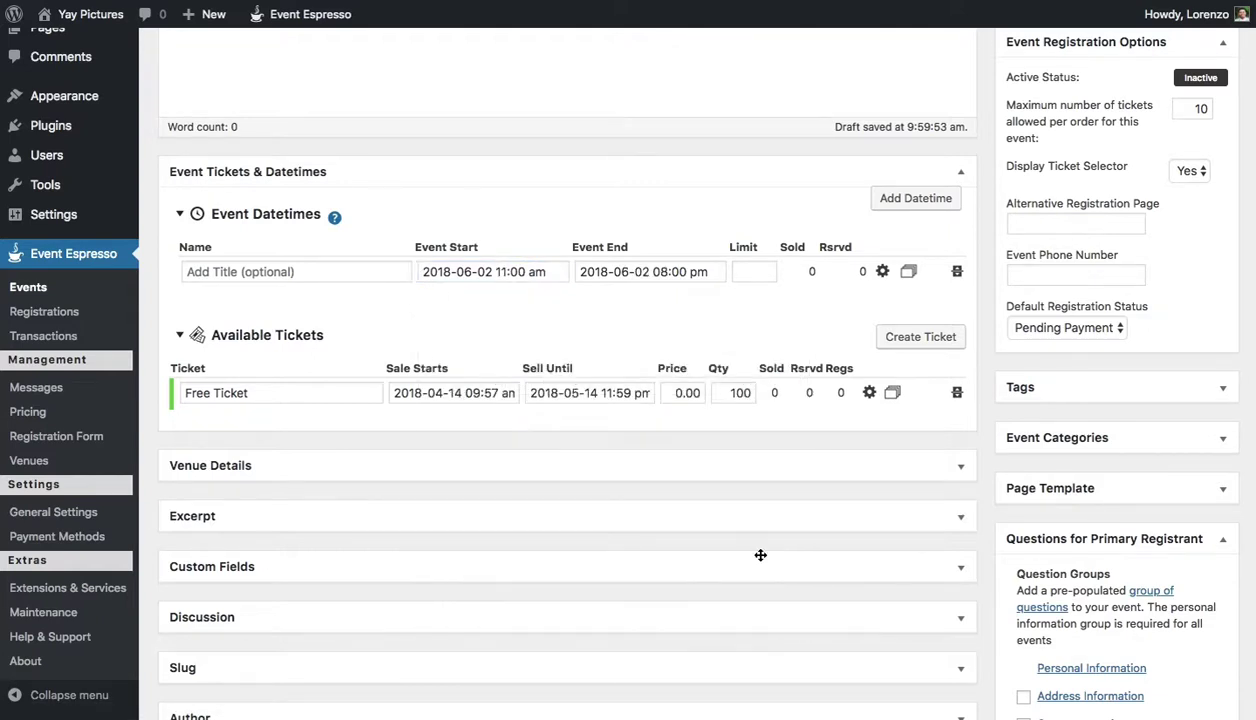
click(640, 271)
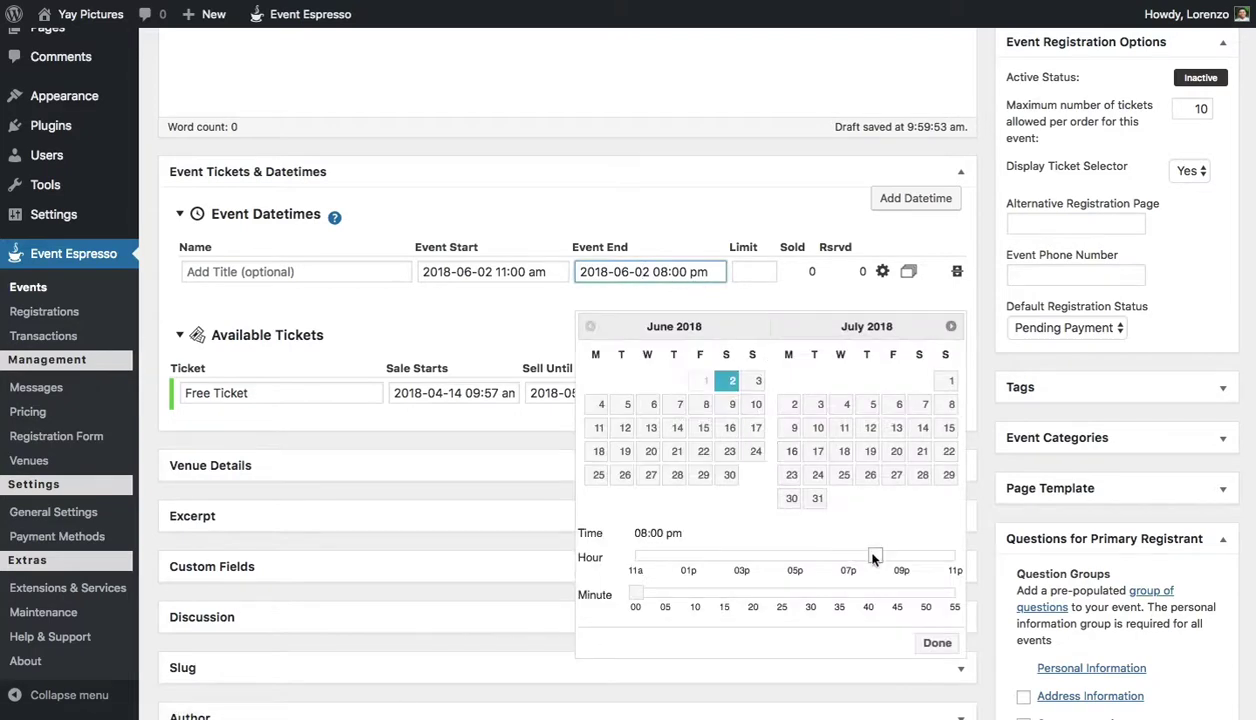
drag(875, 557, 662, 557)
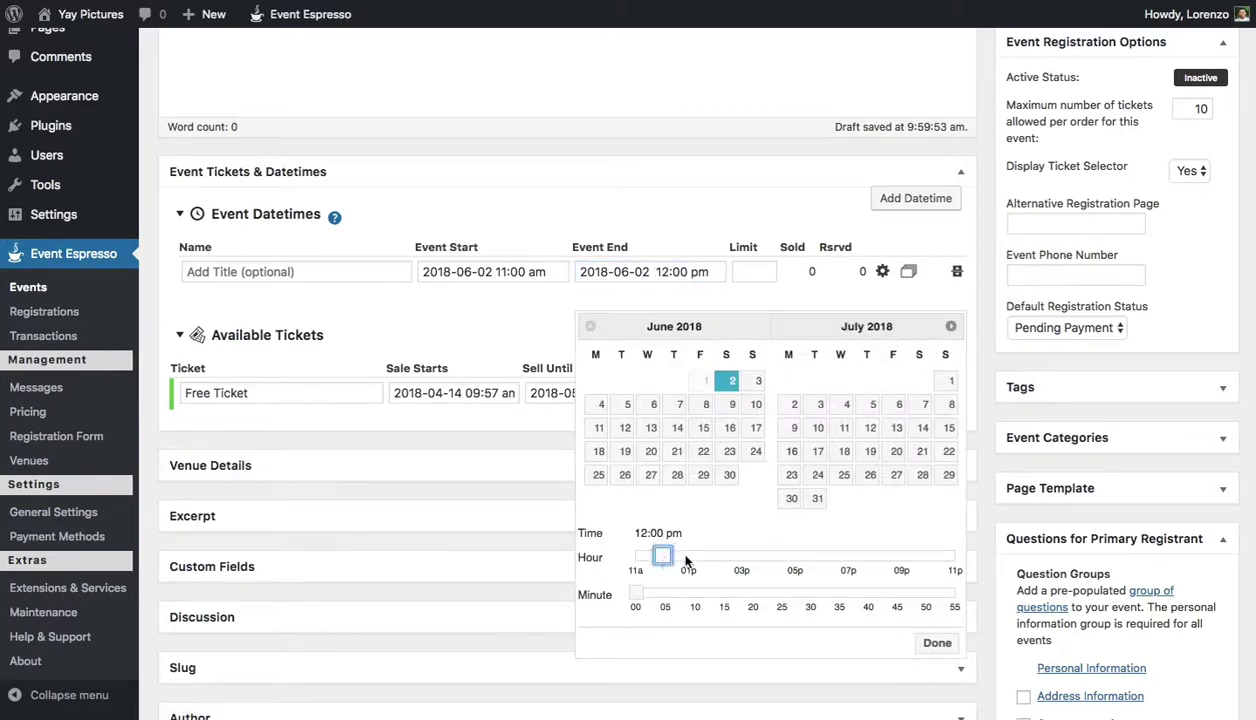
click(937, 643)
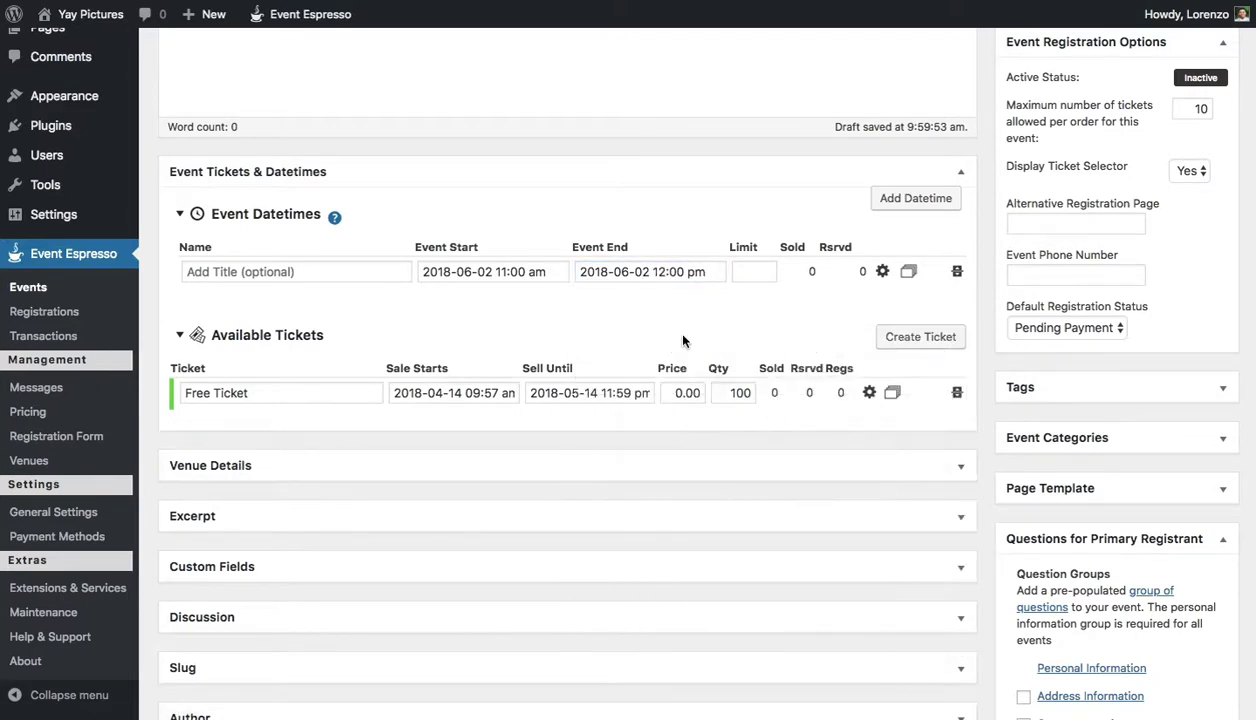
Duplicate the June 2 event datetime five times to make six course sessions.
click(910, 276)
click(898, 277)
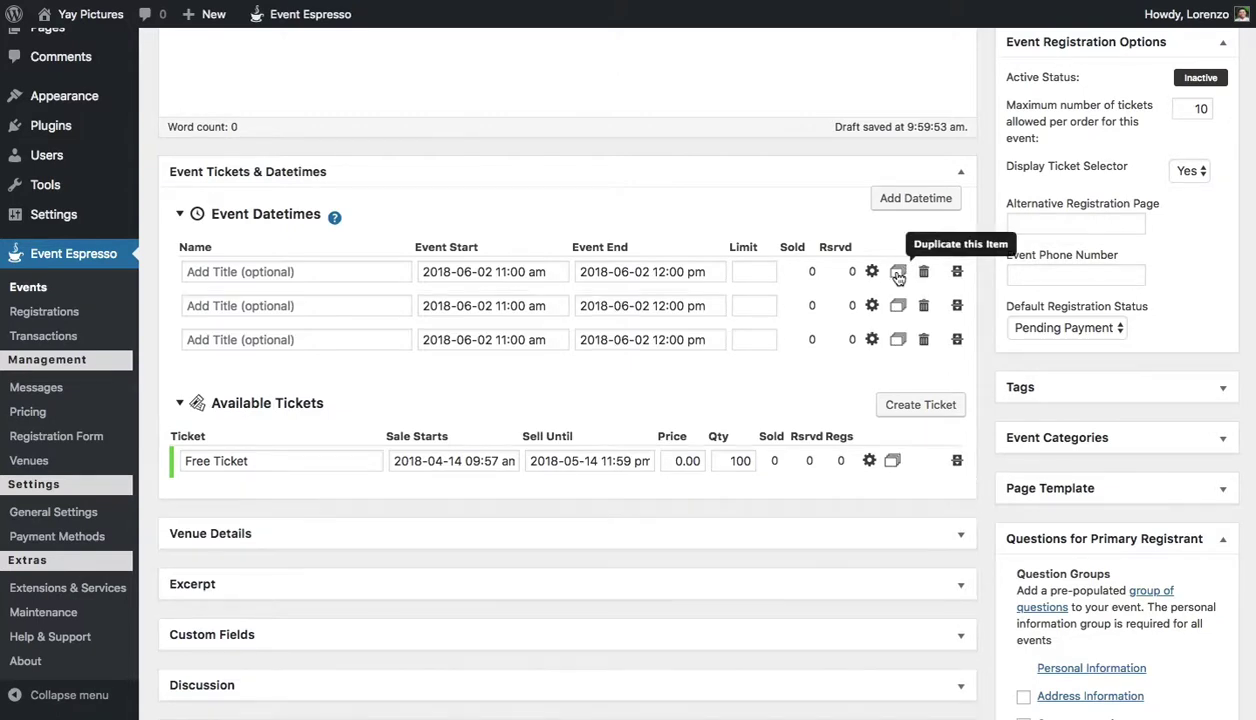
click(898, 277)
click(898, 277)
click(898, 277)
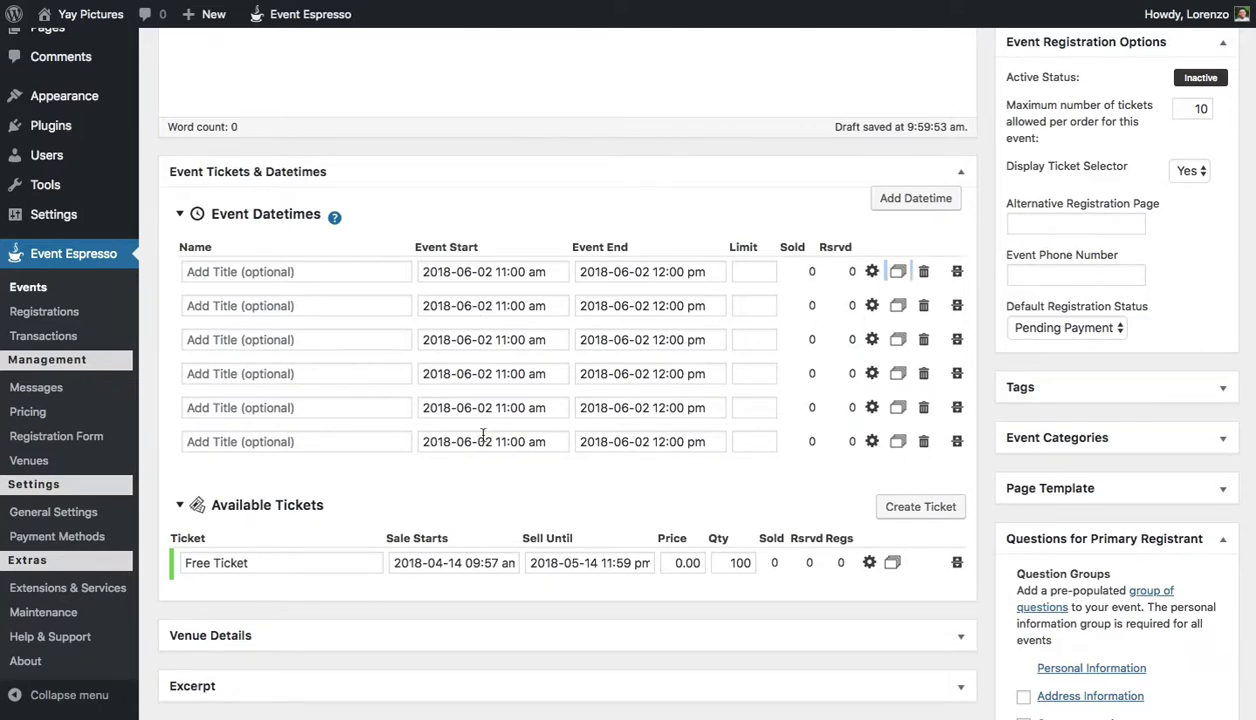
Set the start date of the second event datetime to 2018-06-09 and of the third to 2018-06-16, keeping 11:00 am.
click(488, 307)
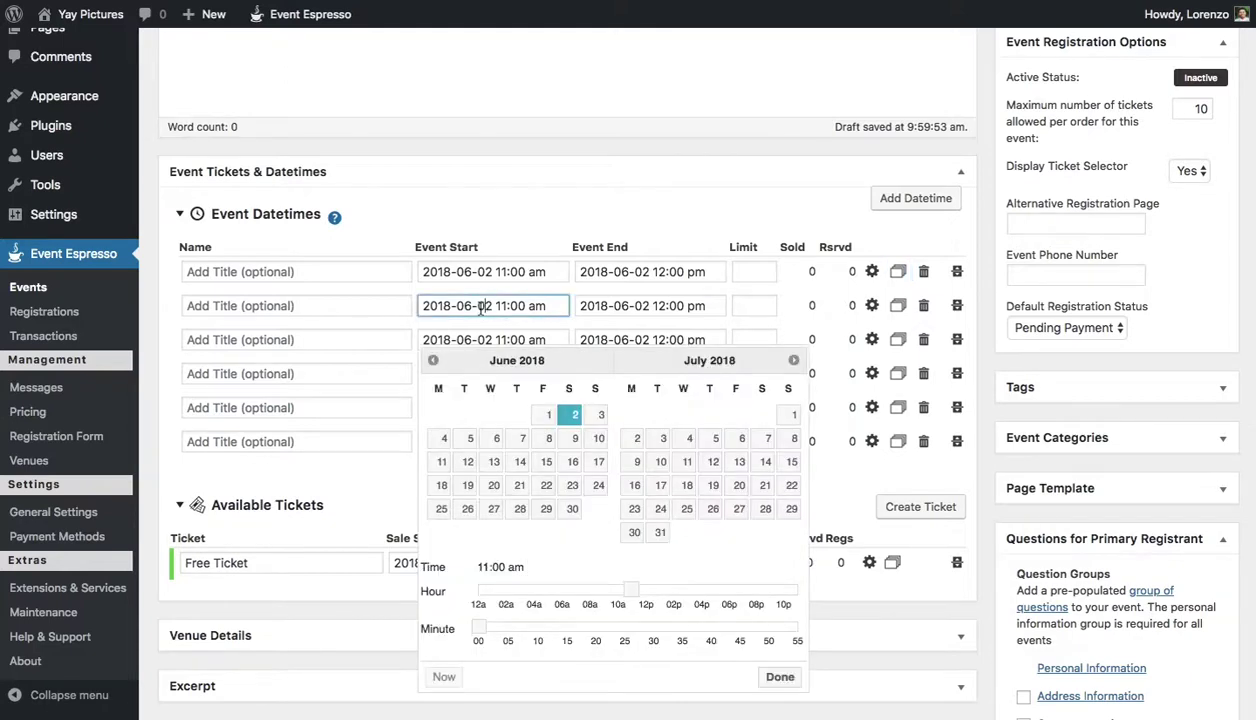
click(573, 440)
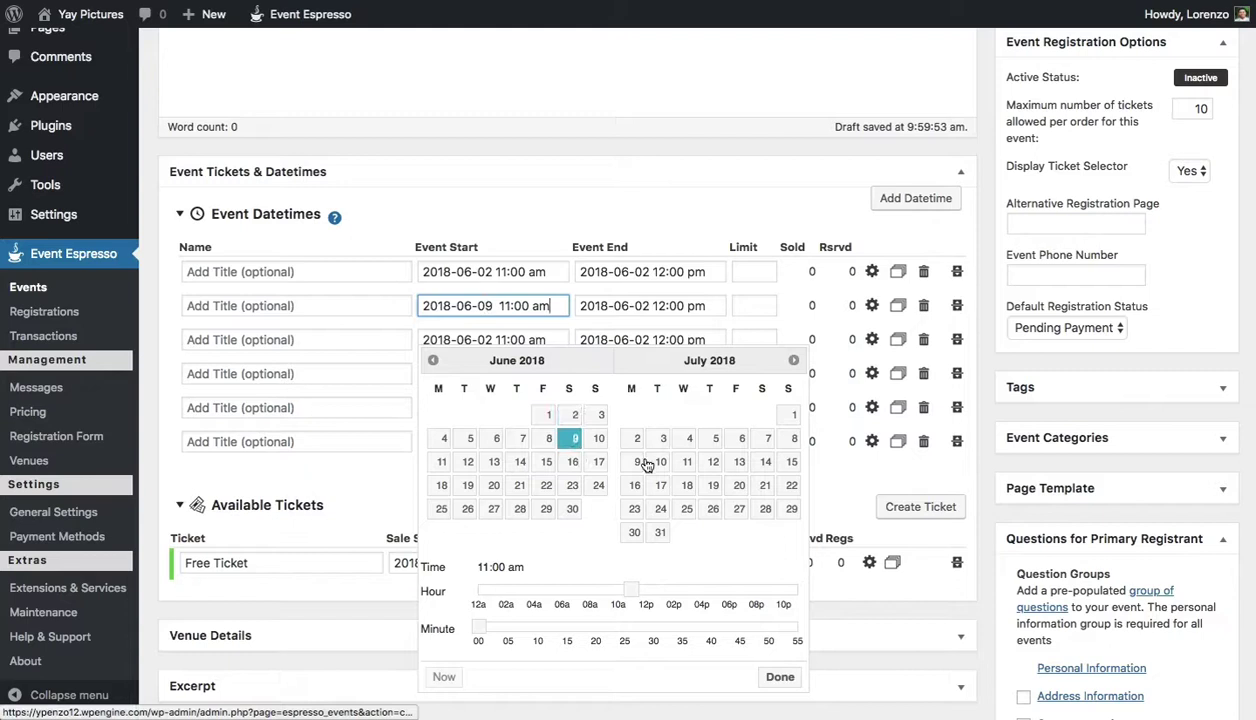
click(780, 677)
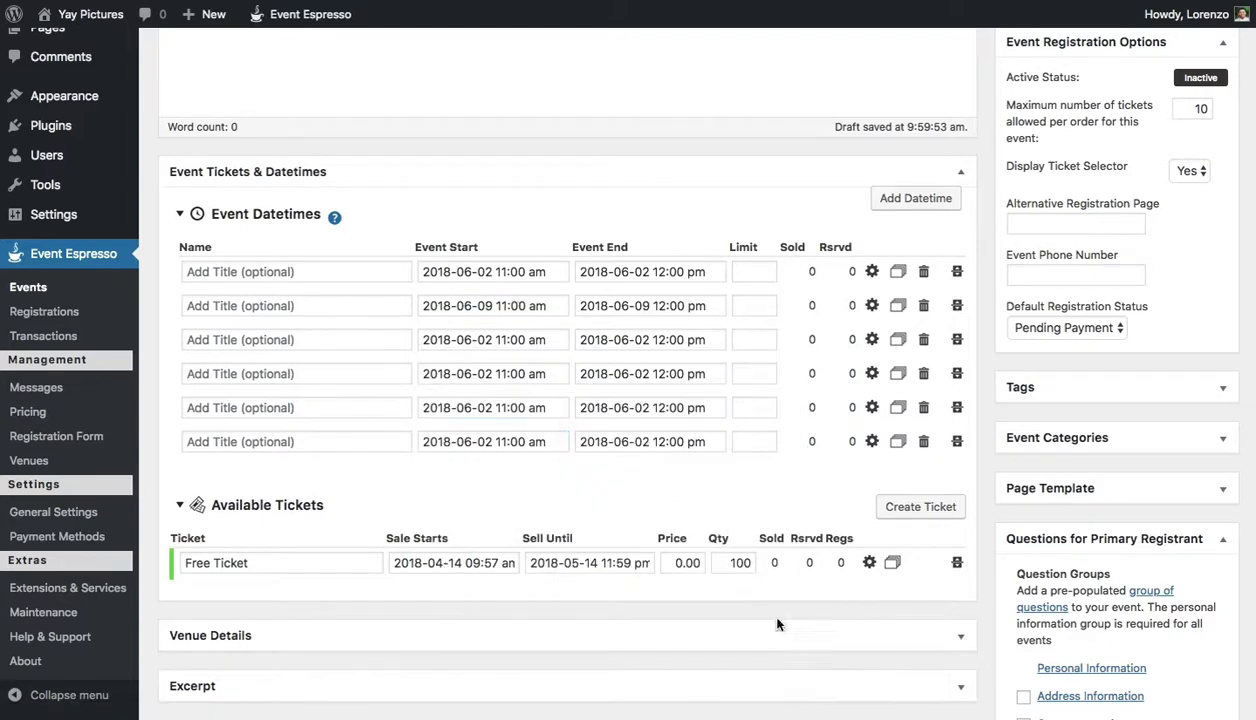
click(493, 340)
click(574, 497)
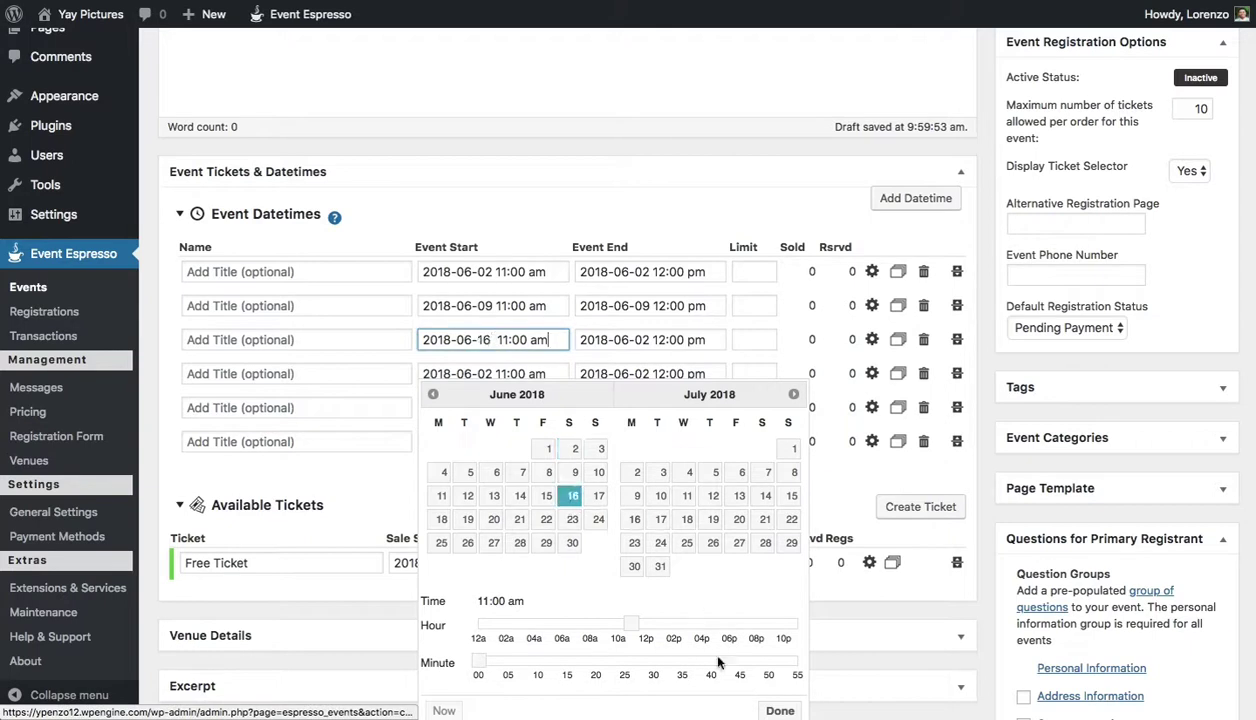
click(779, 710)
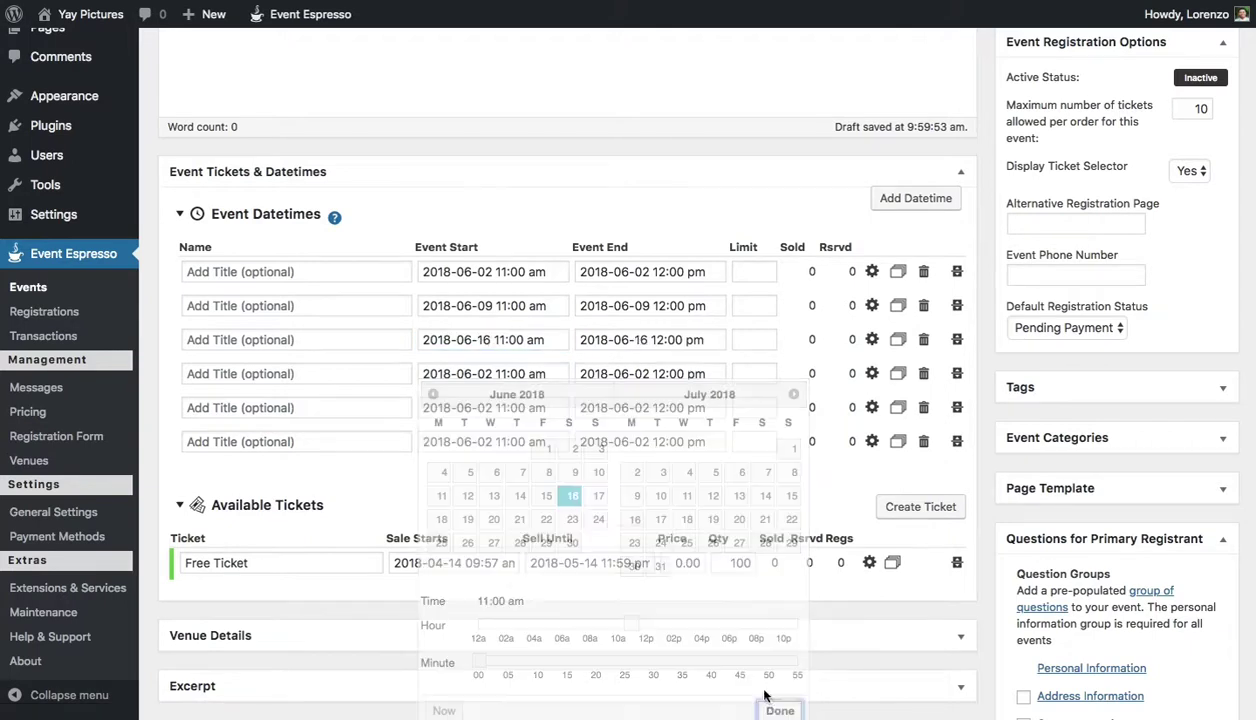
click(483, 372)
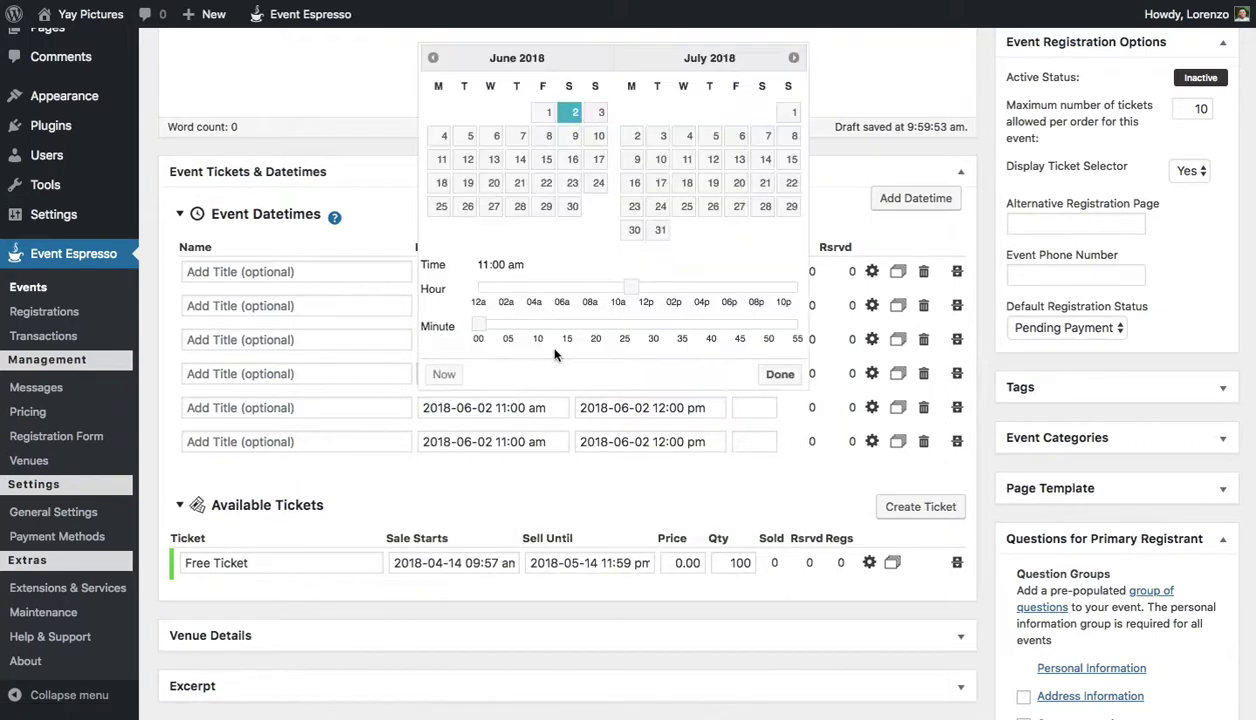
click(572, 160)
click(778, 373)
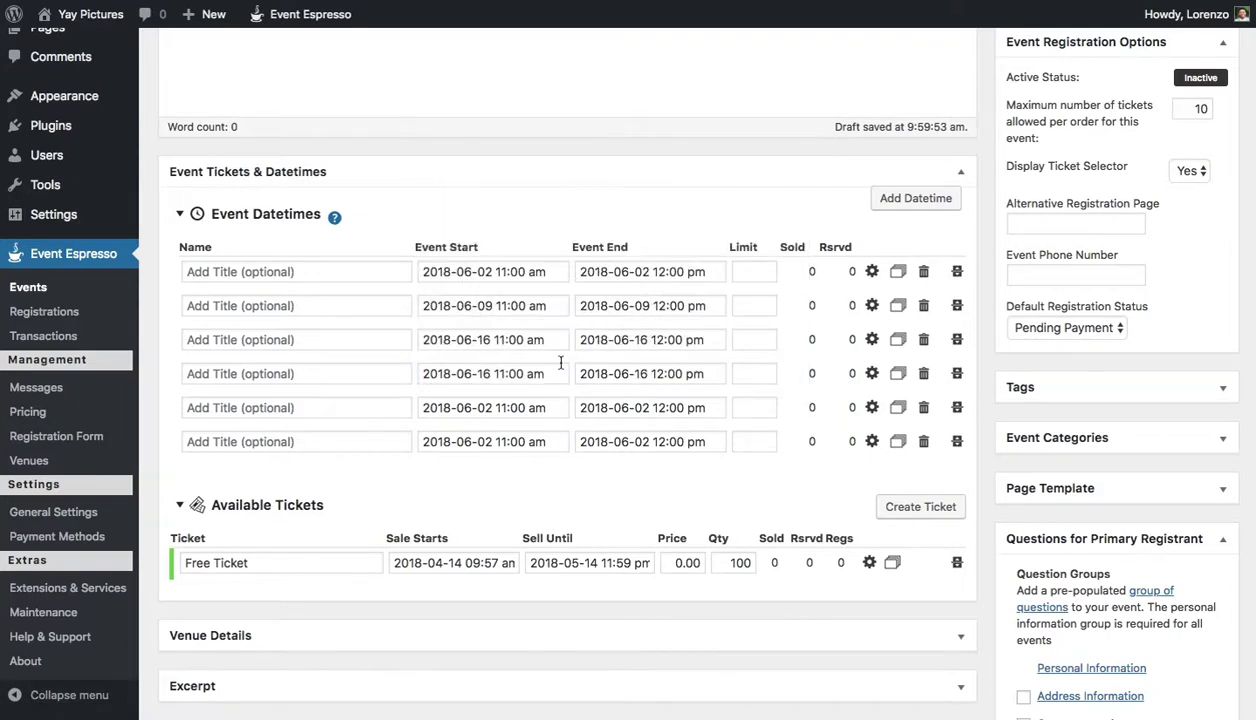
Set the start date of the fourth event datetime to 2018-06-23 and of the fifth to 2018-06-30, keeping 11:00 am.
click(487, 371)
click(573, 184)
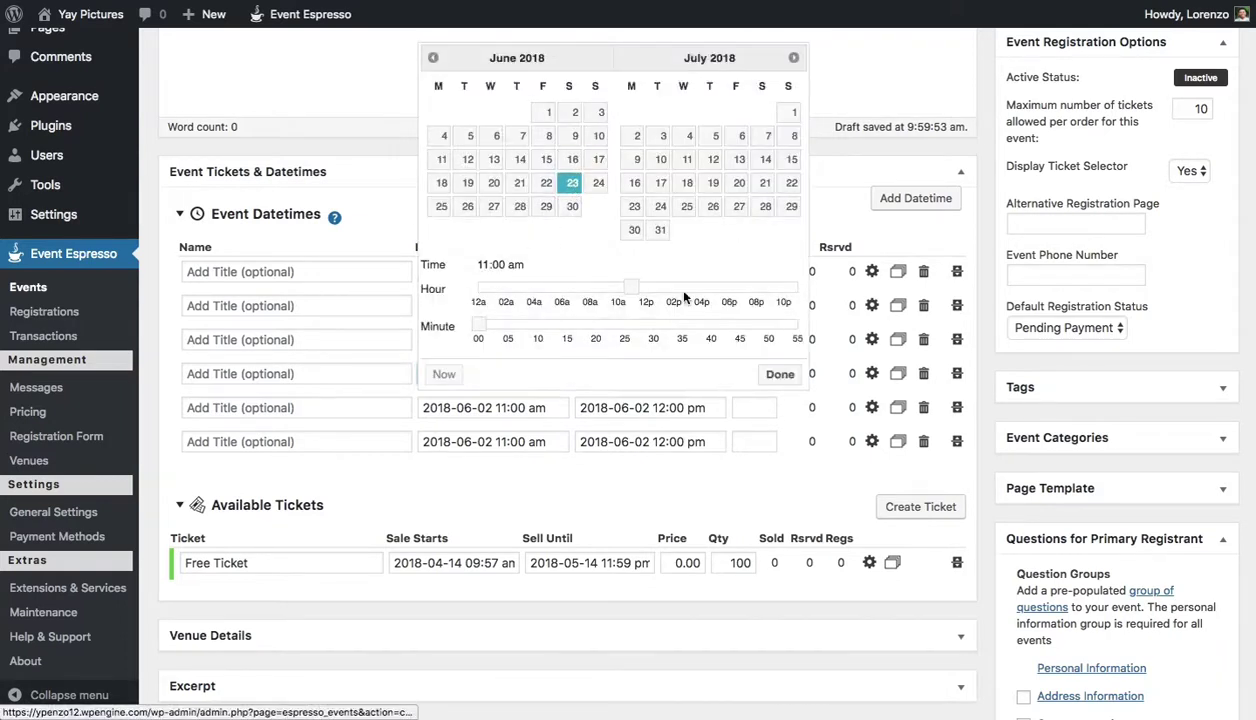
click(779, 374)
click(481, 410)
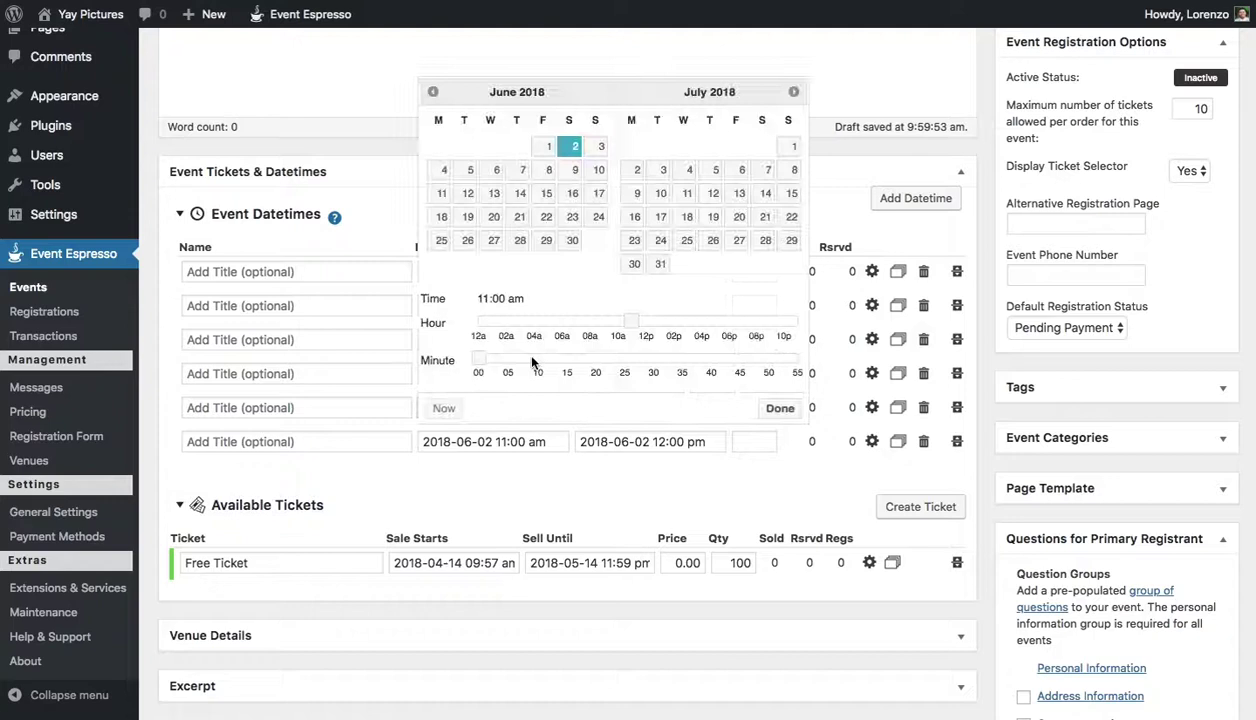
click(571, 240)
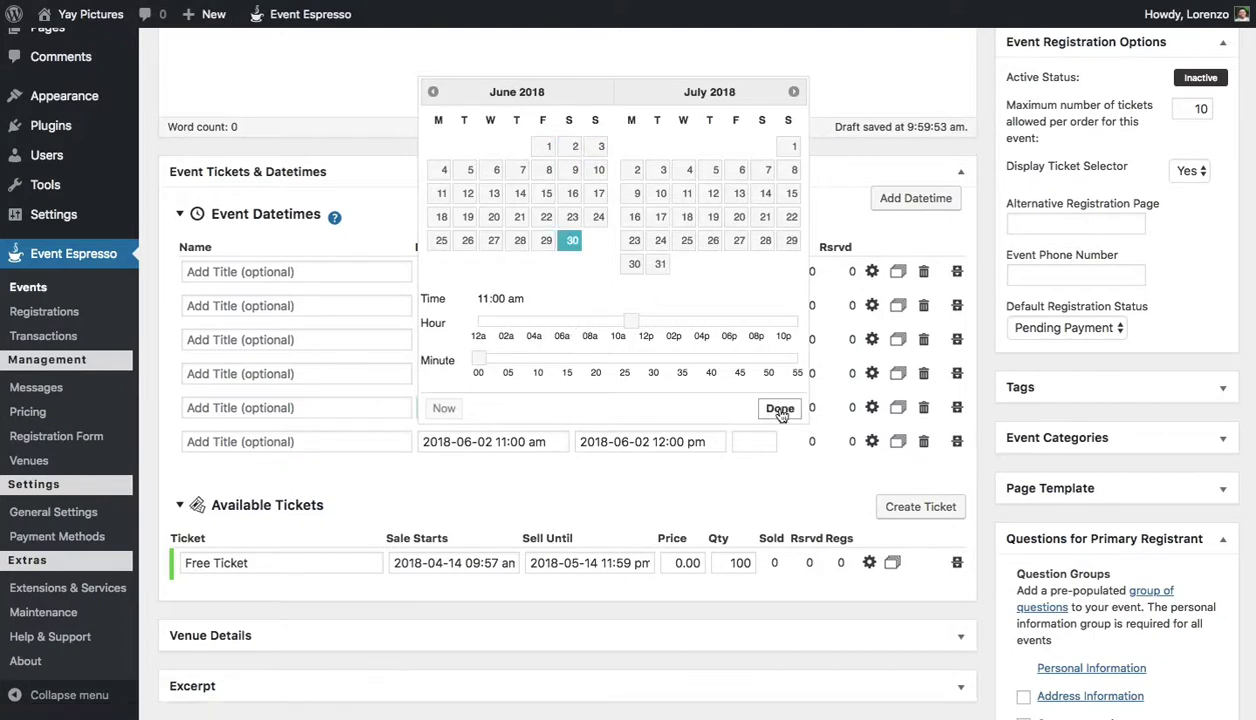
click(778, 408)
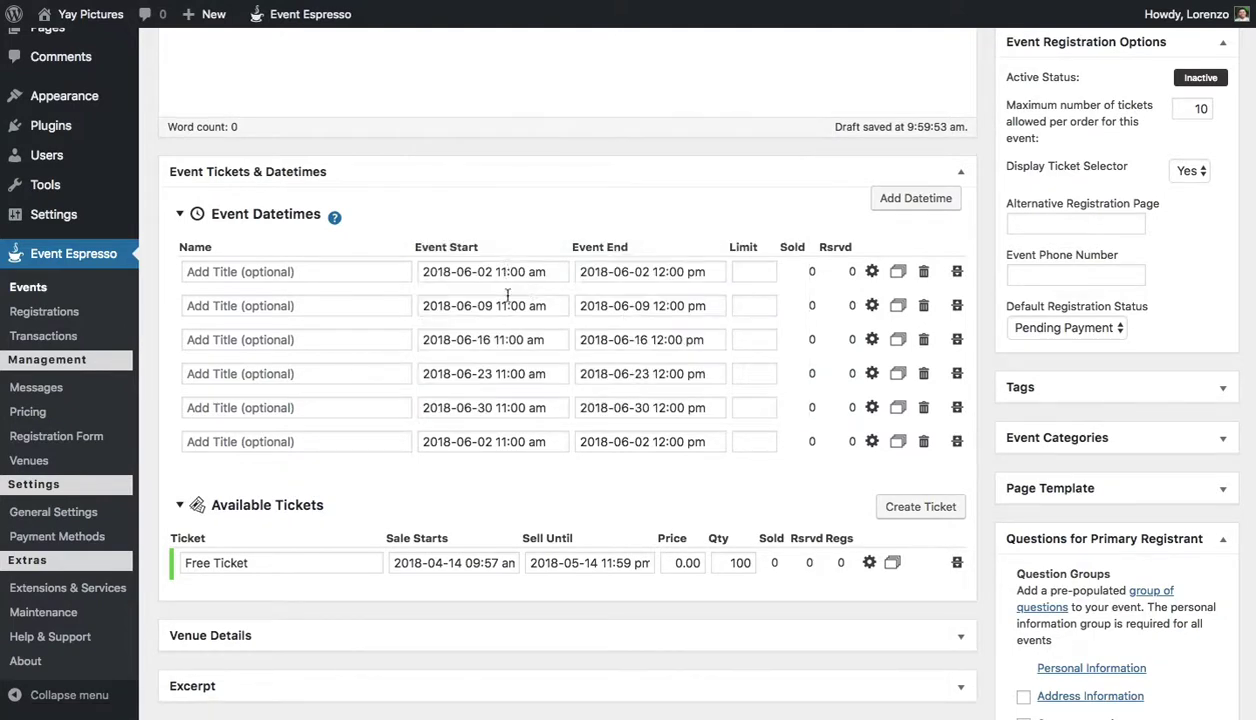
Set the start date of the sixth event datetime to 2018-07-07, keeping 11:00 am.
click(494, 444)
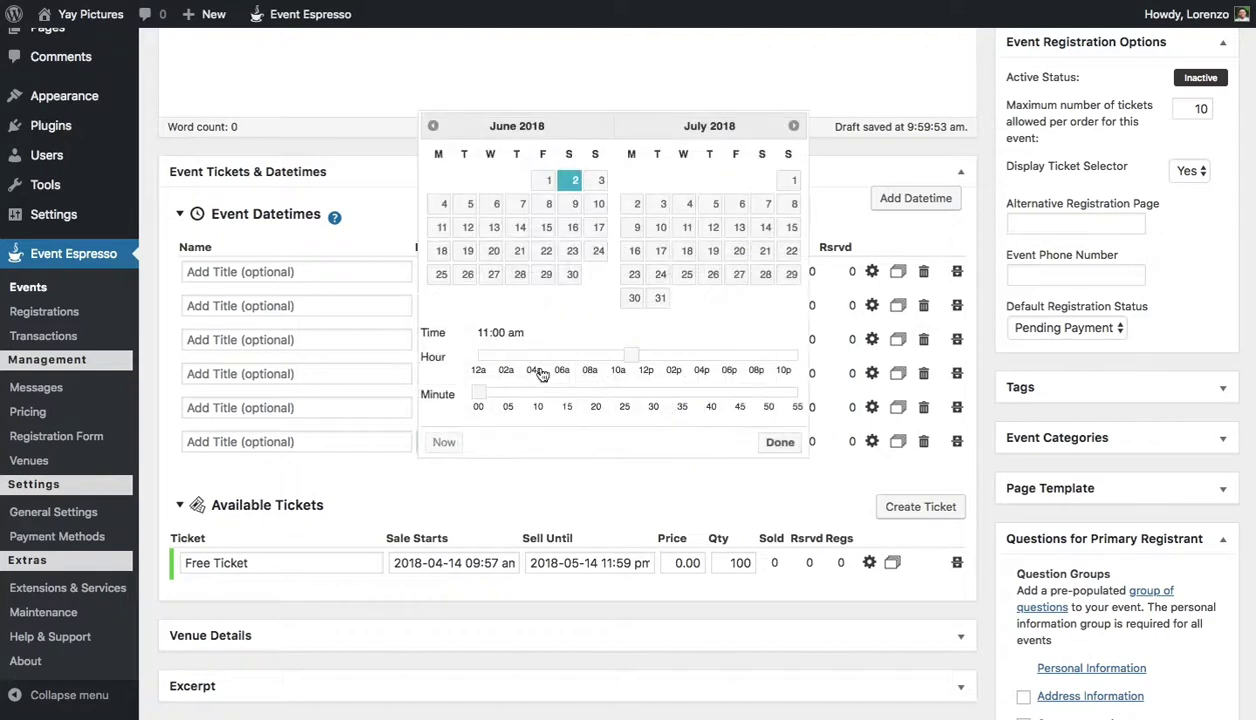
click(766, 206)
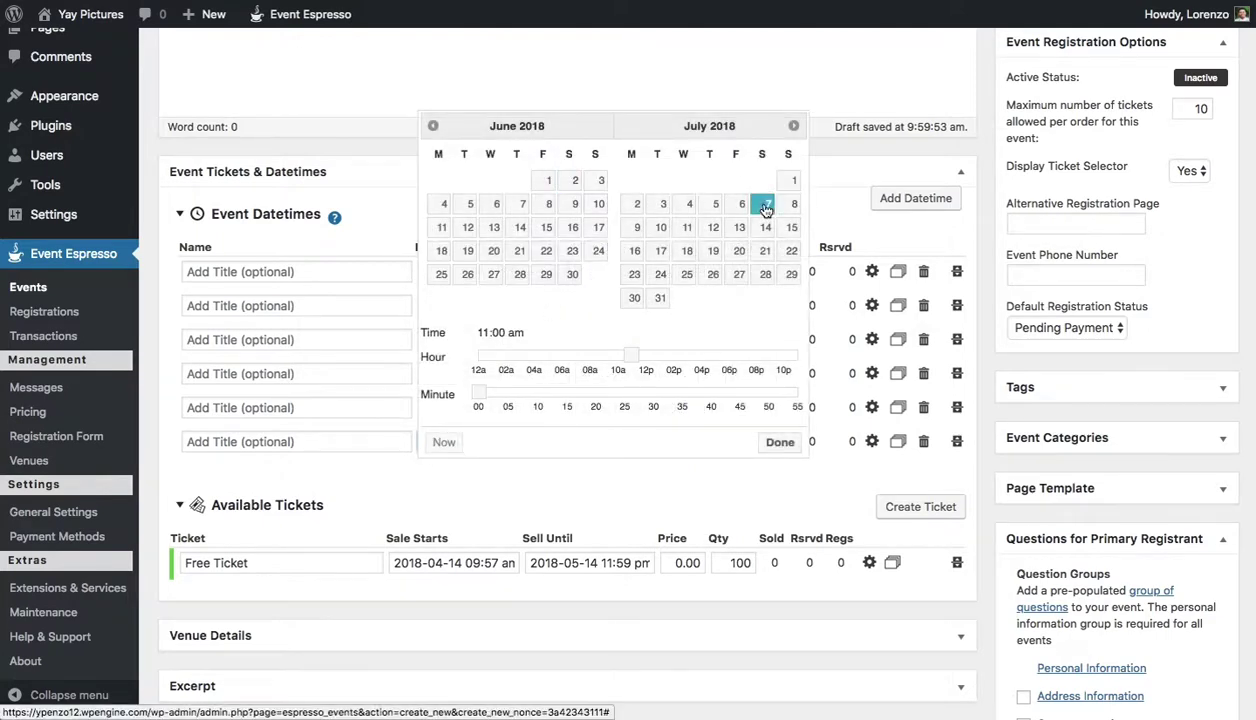
click(779, 442)
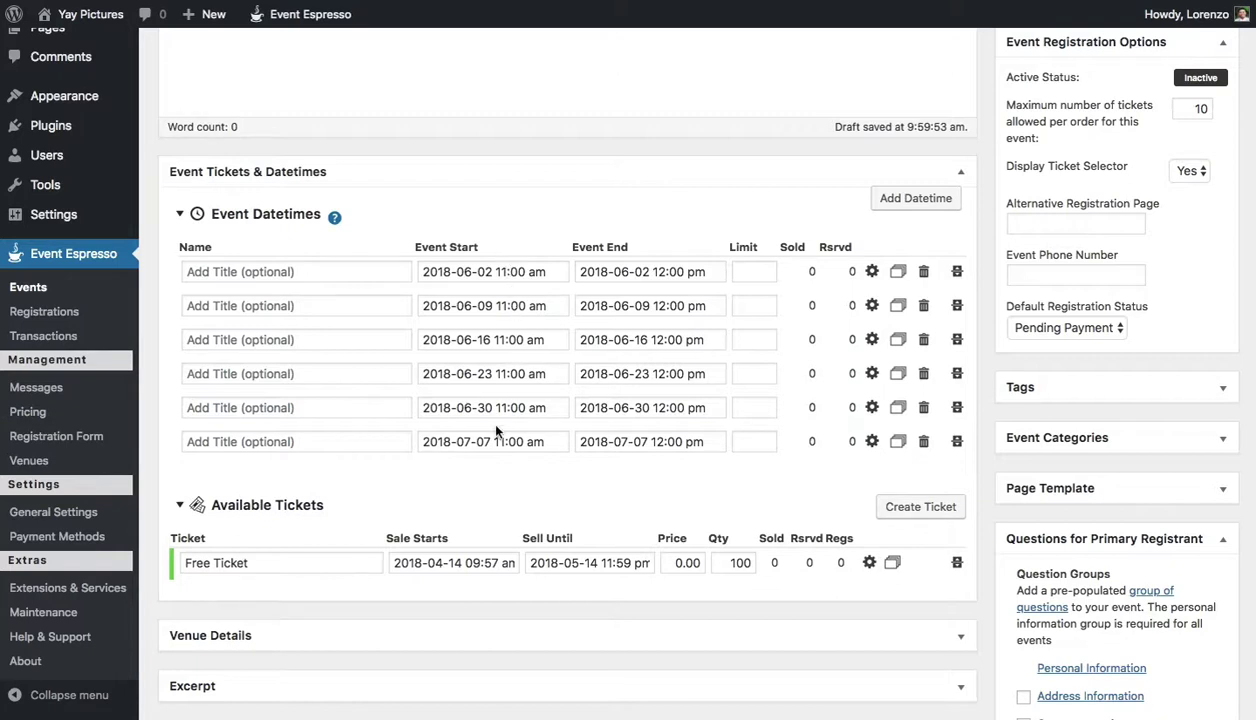
Rename the free ticket to "Course Registration" and set its price to 179.
triple_click(304, 562)
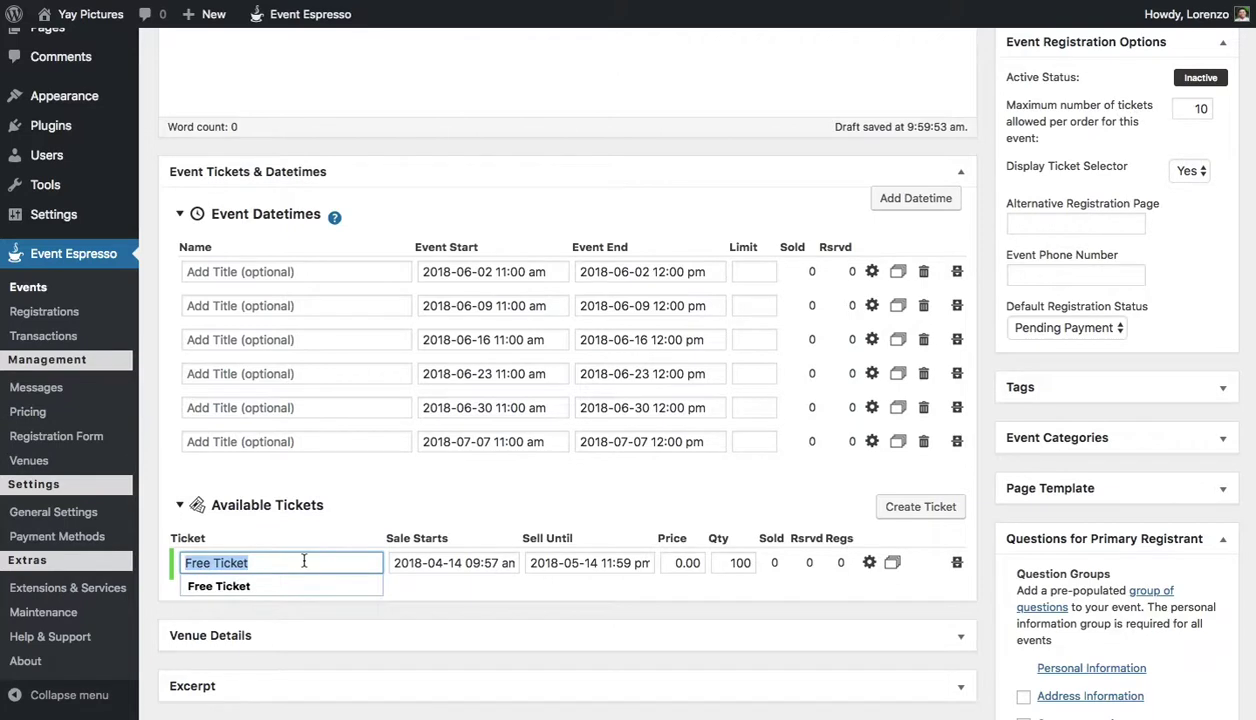
text(Course Registration)
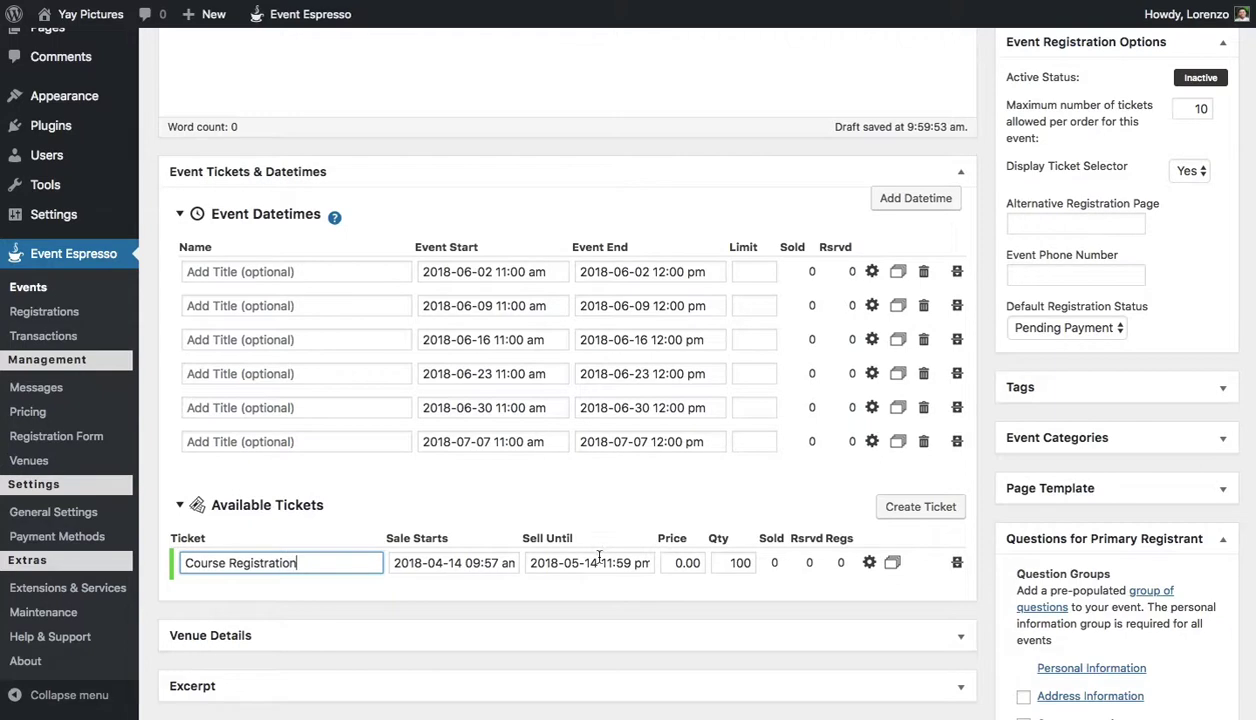
click(672, 563)
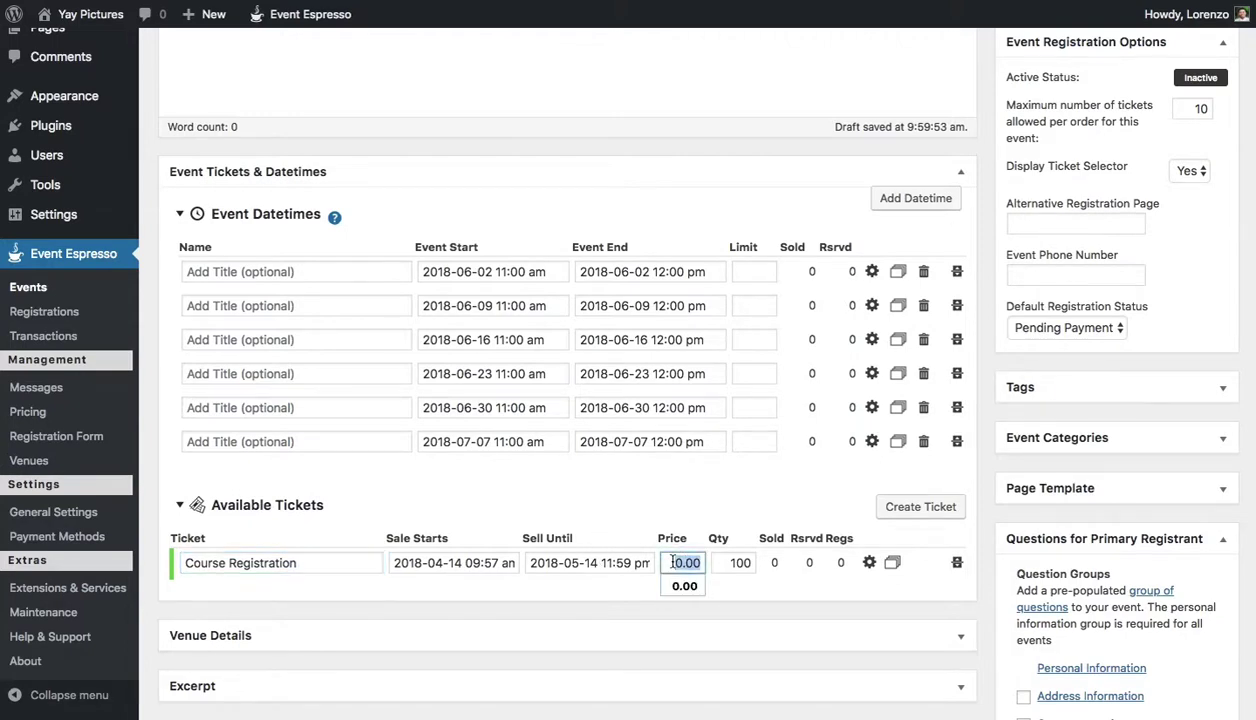
text(179)
click(697, 463)
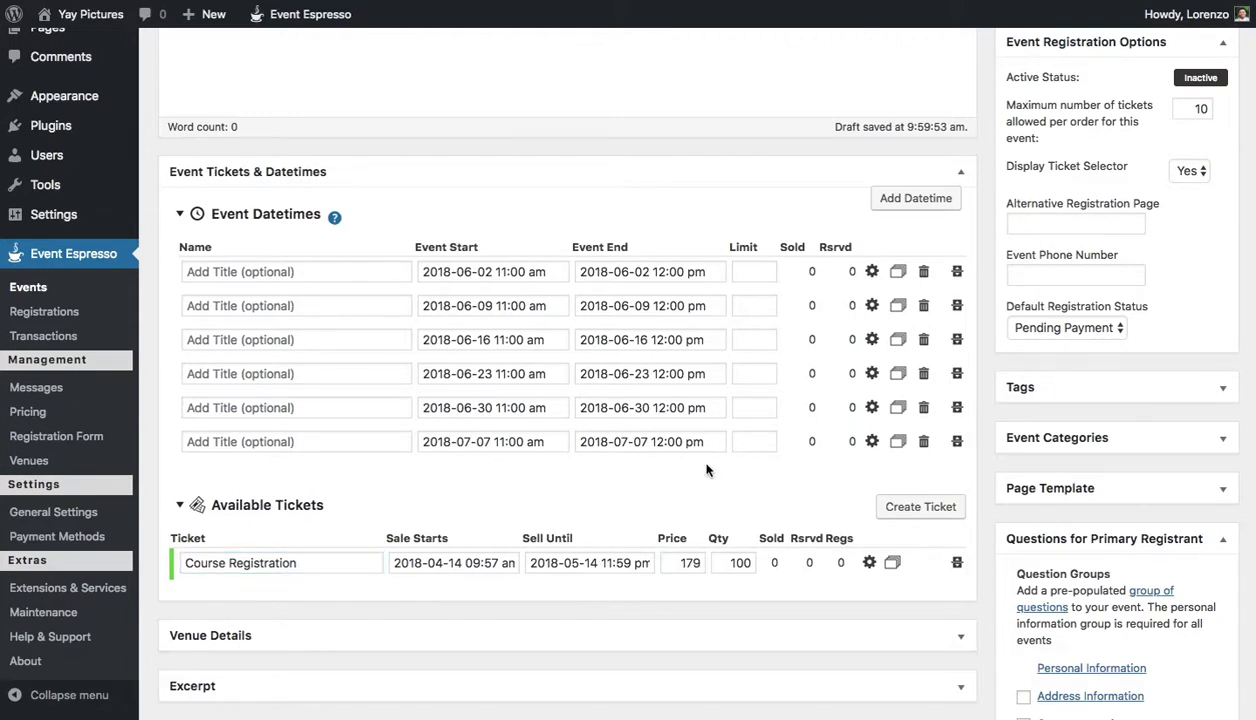
Set the available quantity of the Course Registration ticket to 10.
click(750, 563)
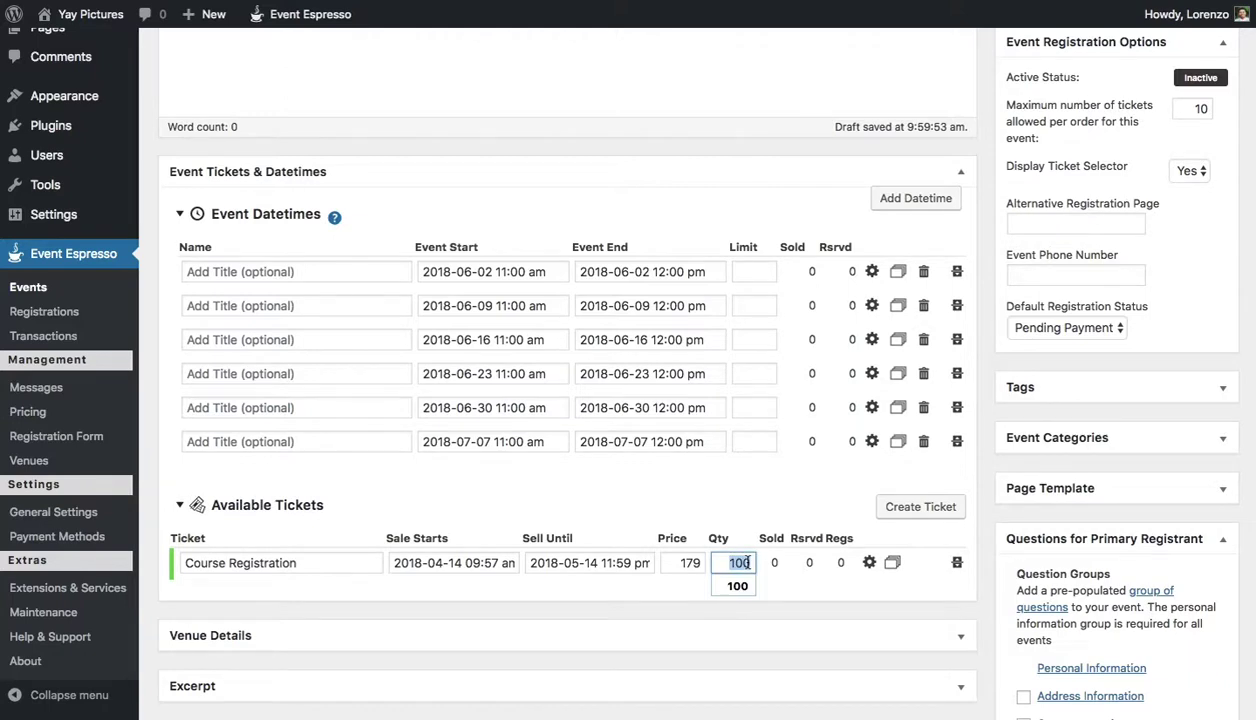
text(1)
click(740, 509)
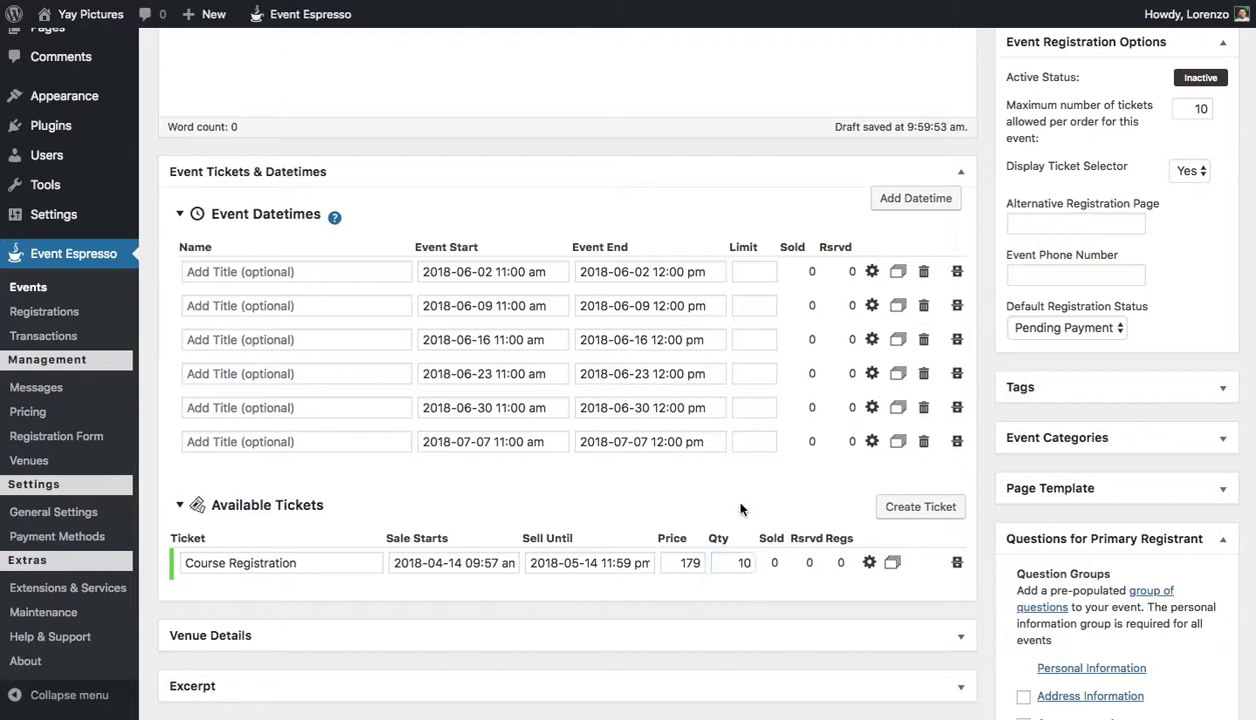
Set the Course Registration ticket's sell-until date to 2018-06-01 at 11:55 pm and save the event as a draft.
click(622, 563)
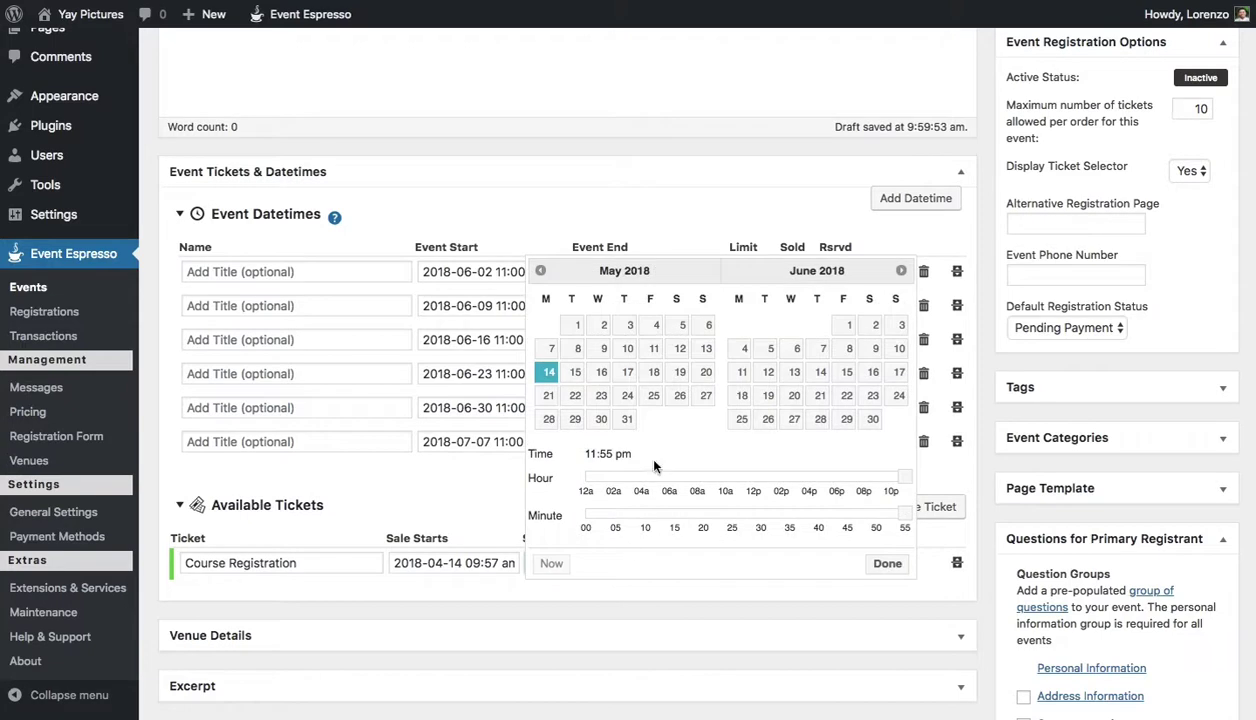
click(845, 324)
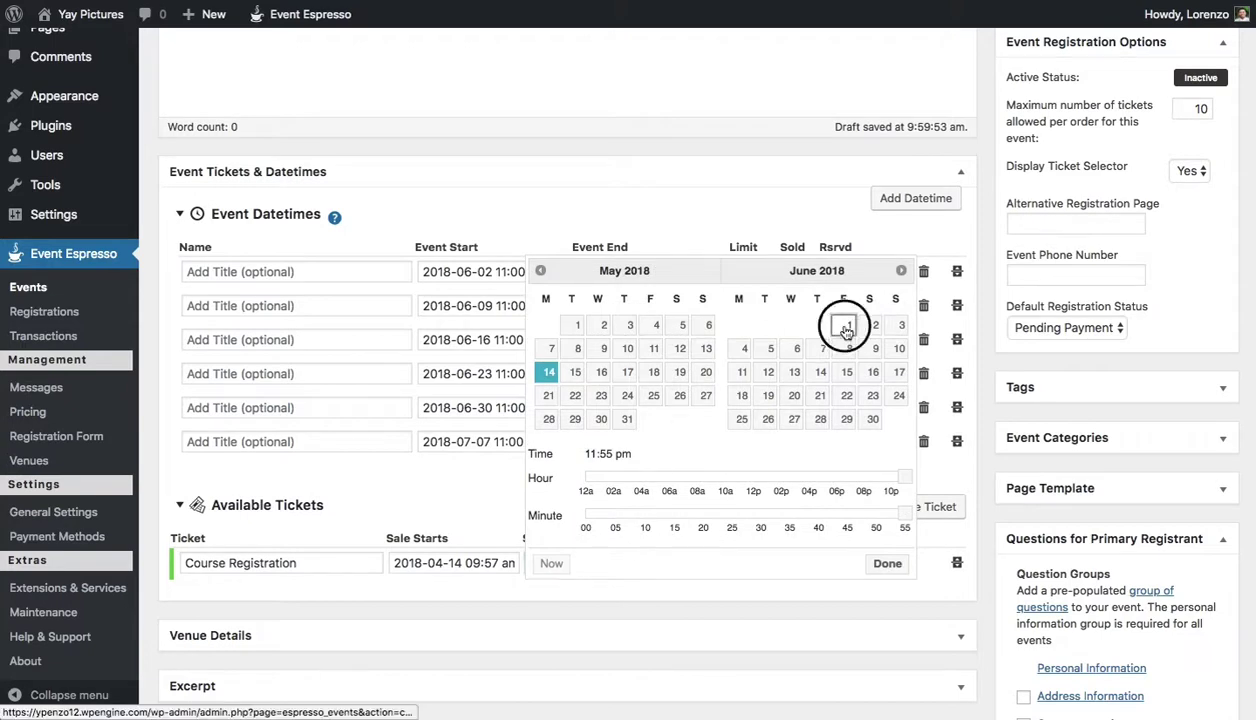
click(886, 565)
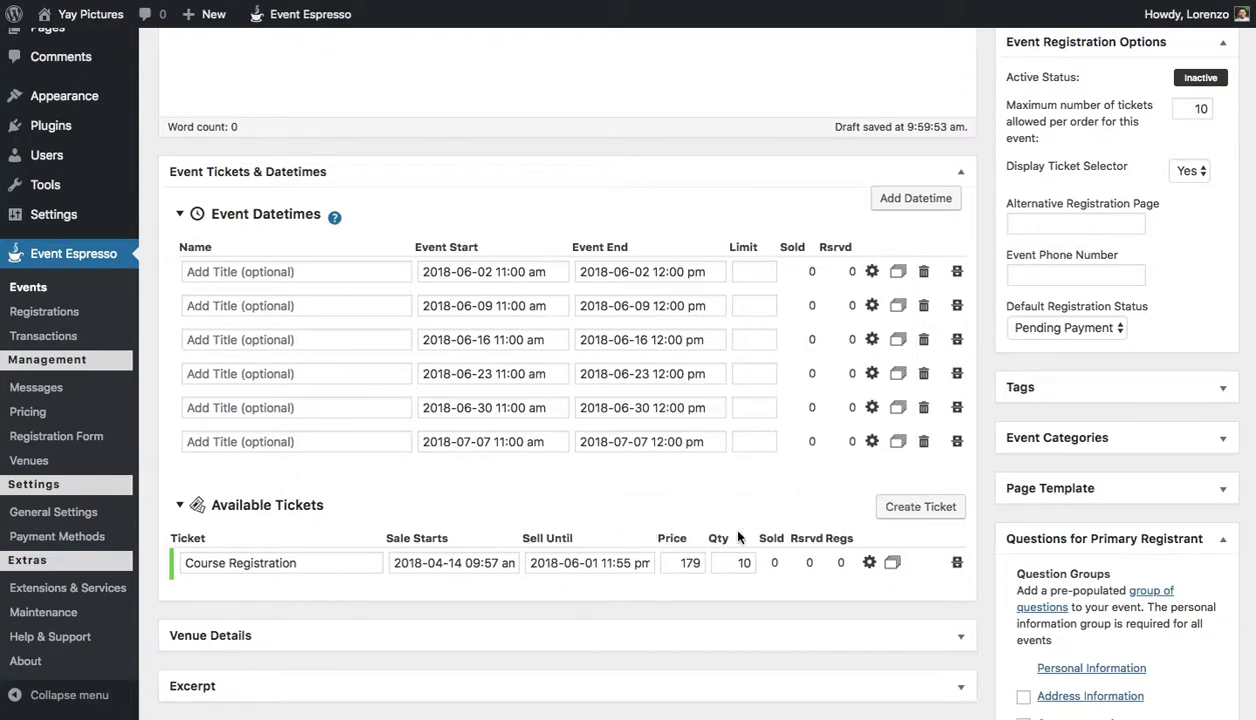
scroll(762, 434, up, 5)
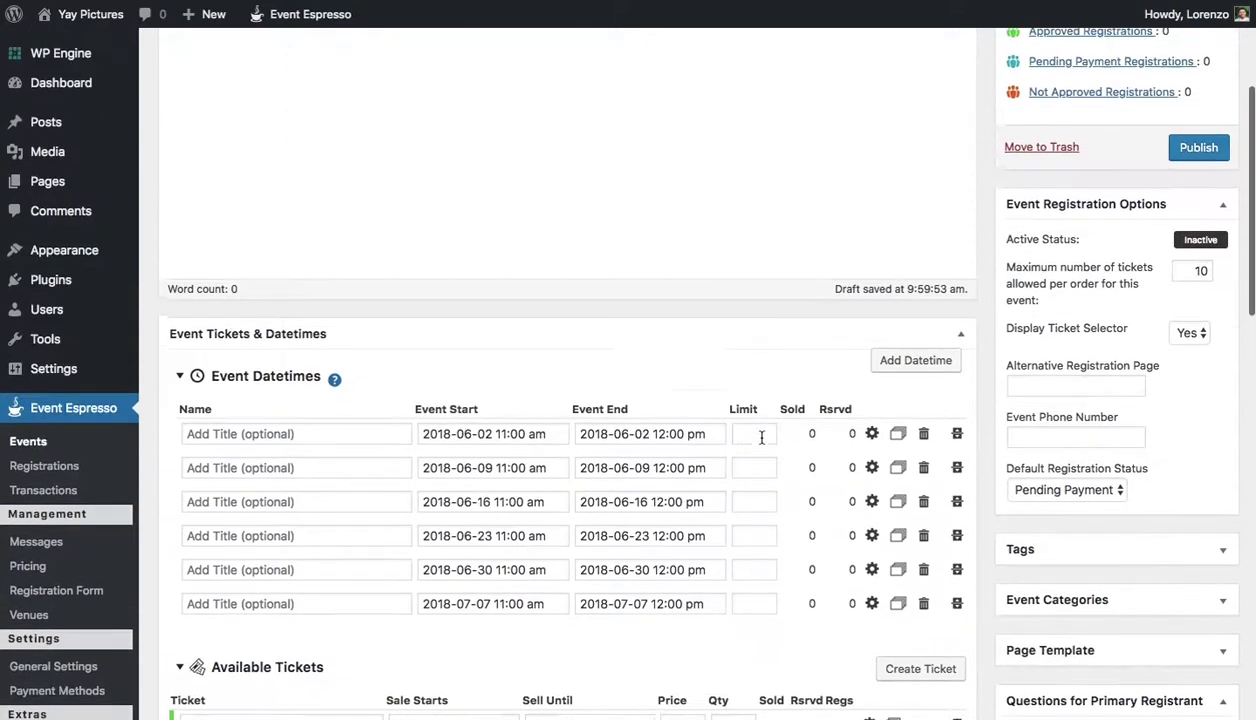
click(1042, 160)
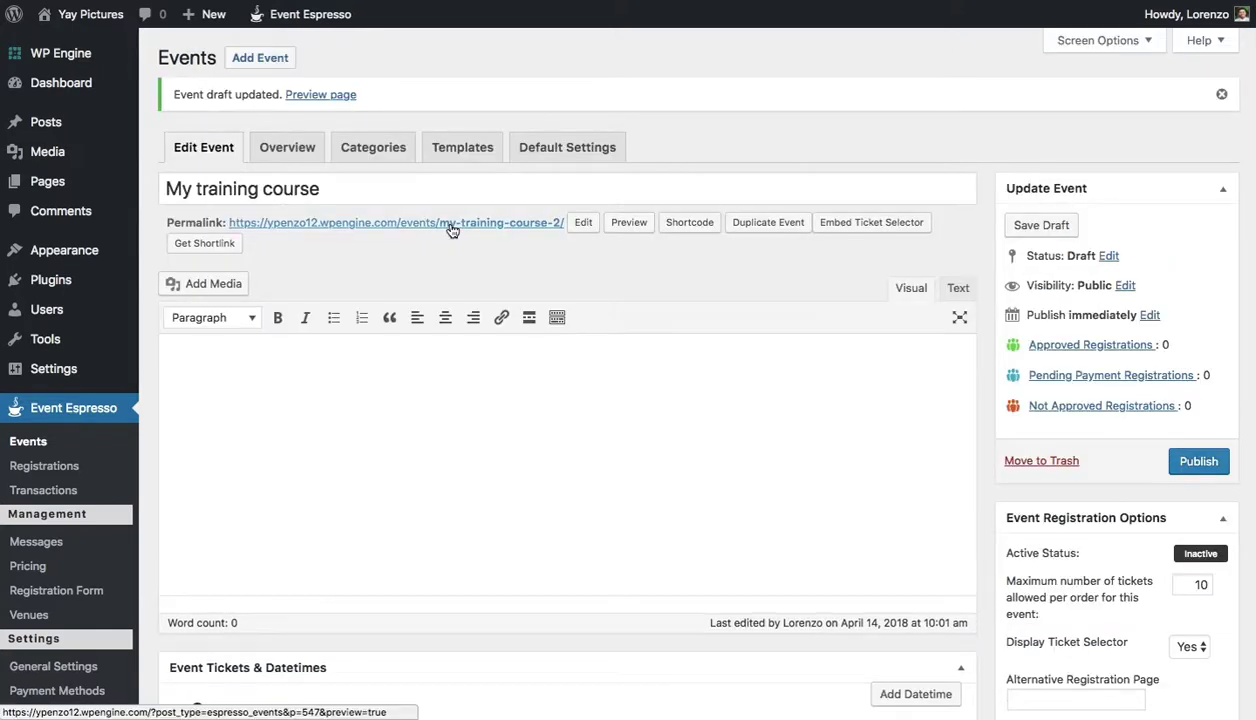
Open the event's permalink in a new browser tab and review the ticket selector and session dates on the page.
right_click(431, 227)
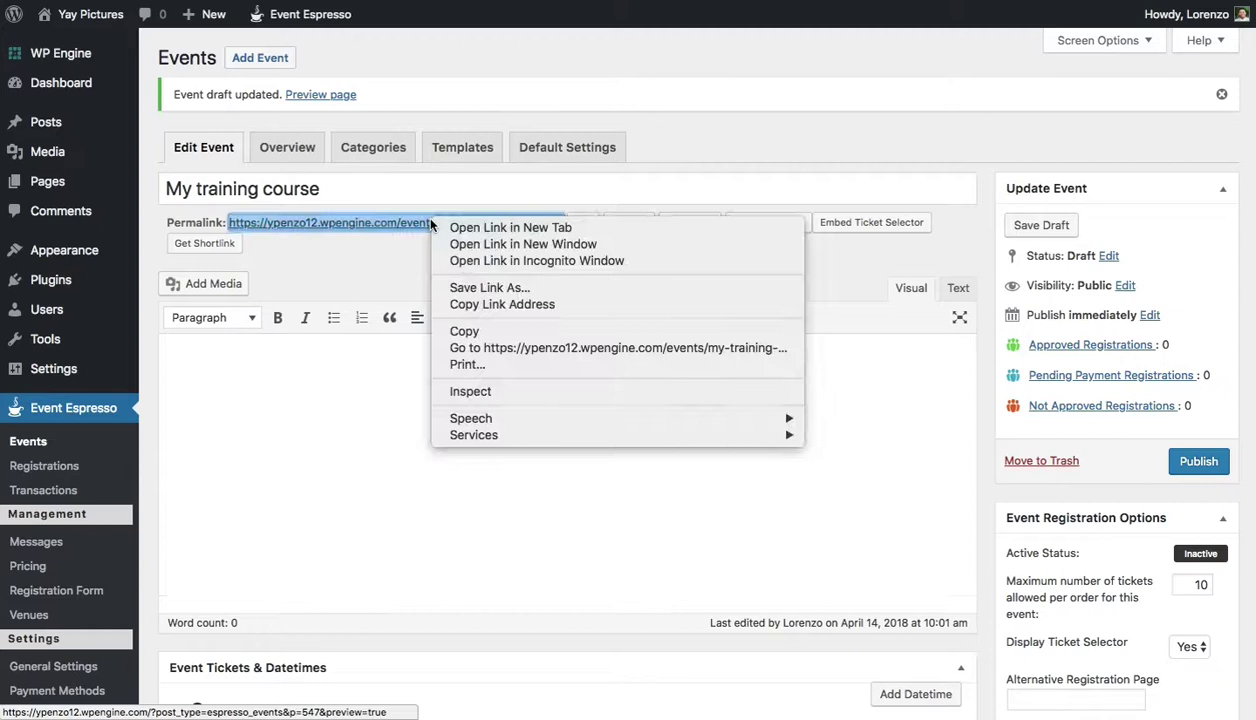
click(499, 228)
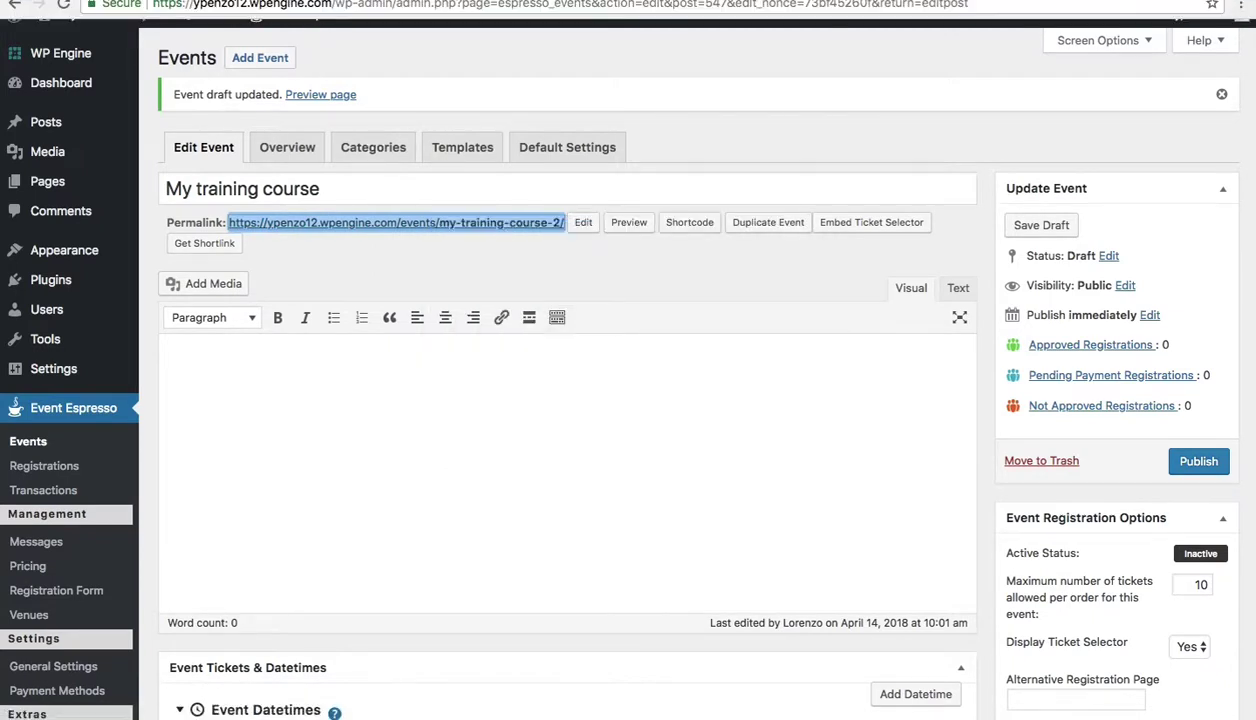
key(ctrl+Tab)
scroll(460, 320, down, 1)
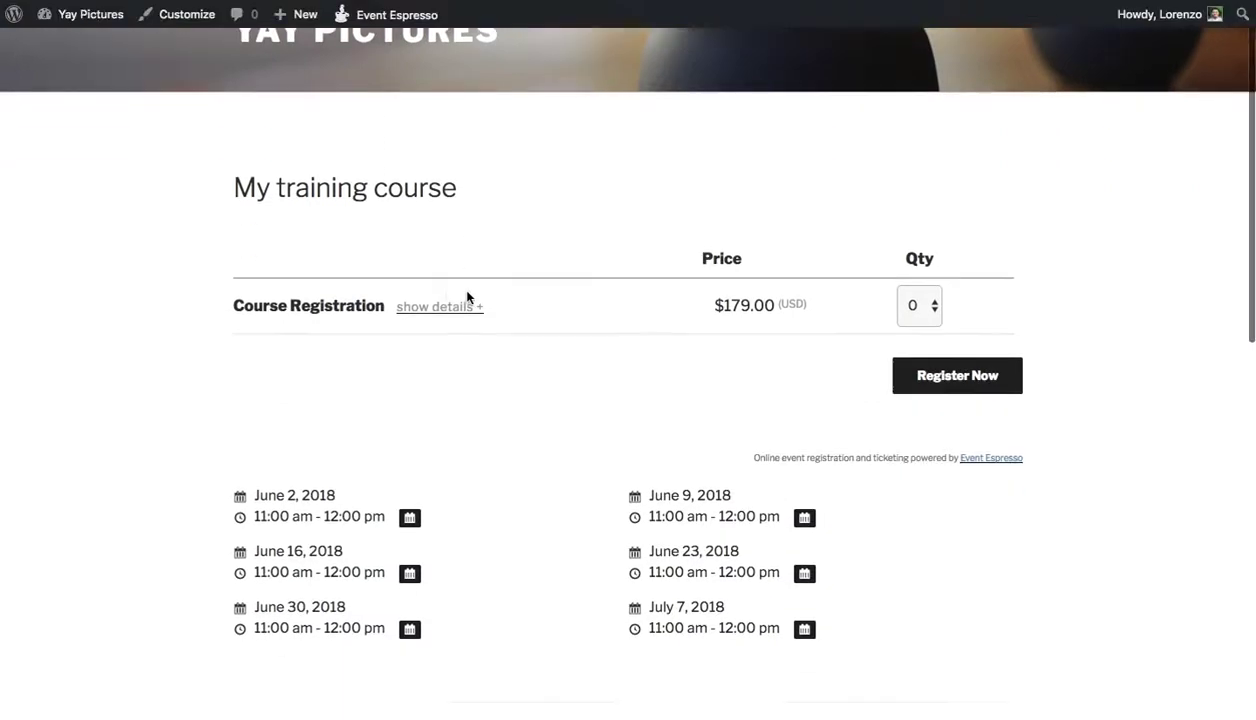
scroll(467, 297, down, 2)
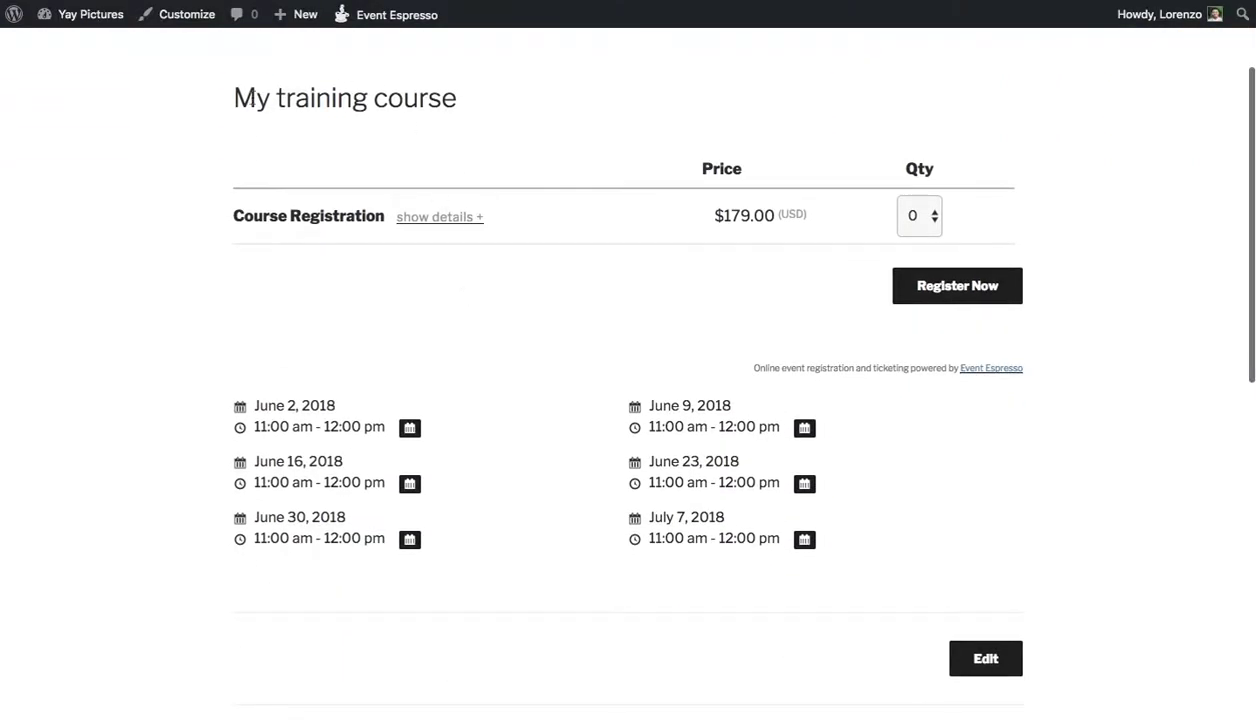